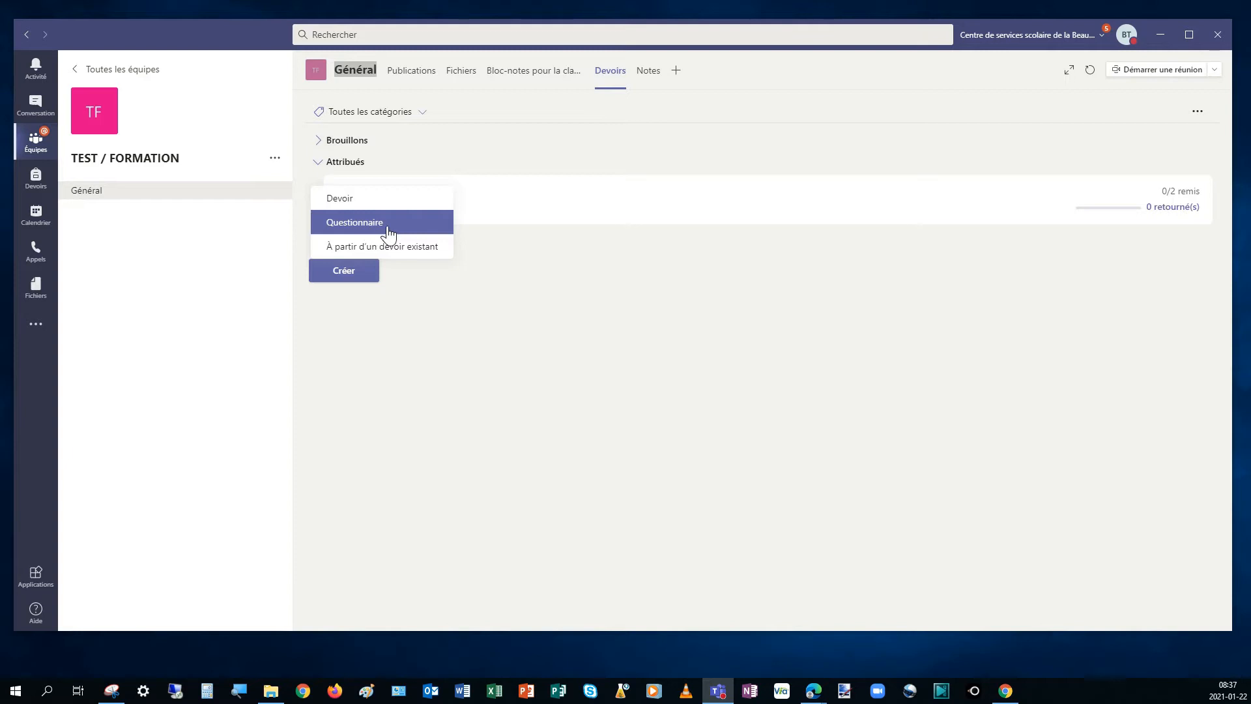
- Create a new Forms questionnaire as an assignment for the TEST / FORMATION team and enlarge its editing window
click(355, 223)
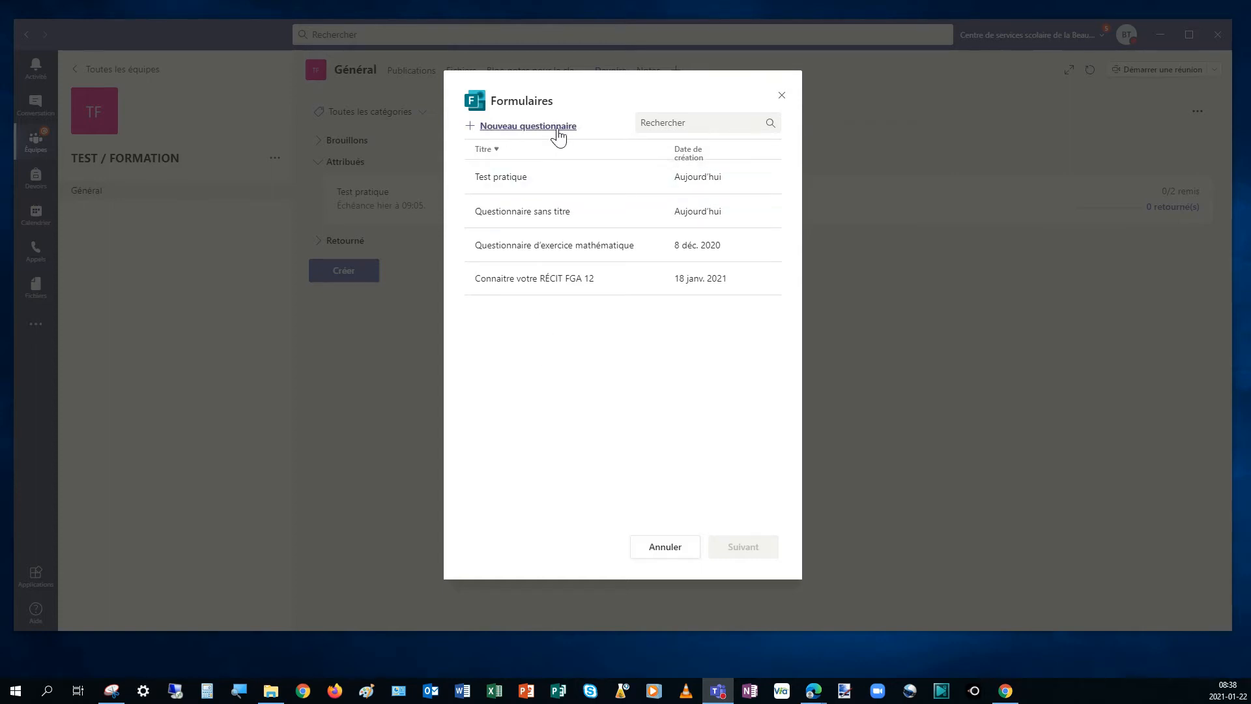
click(559, 128)
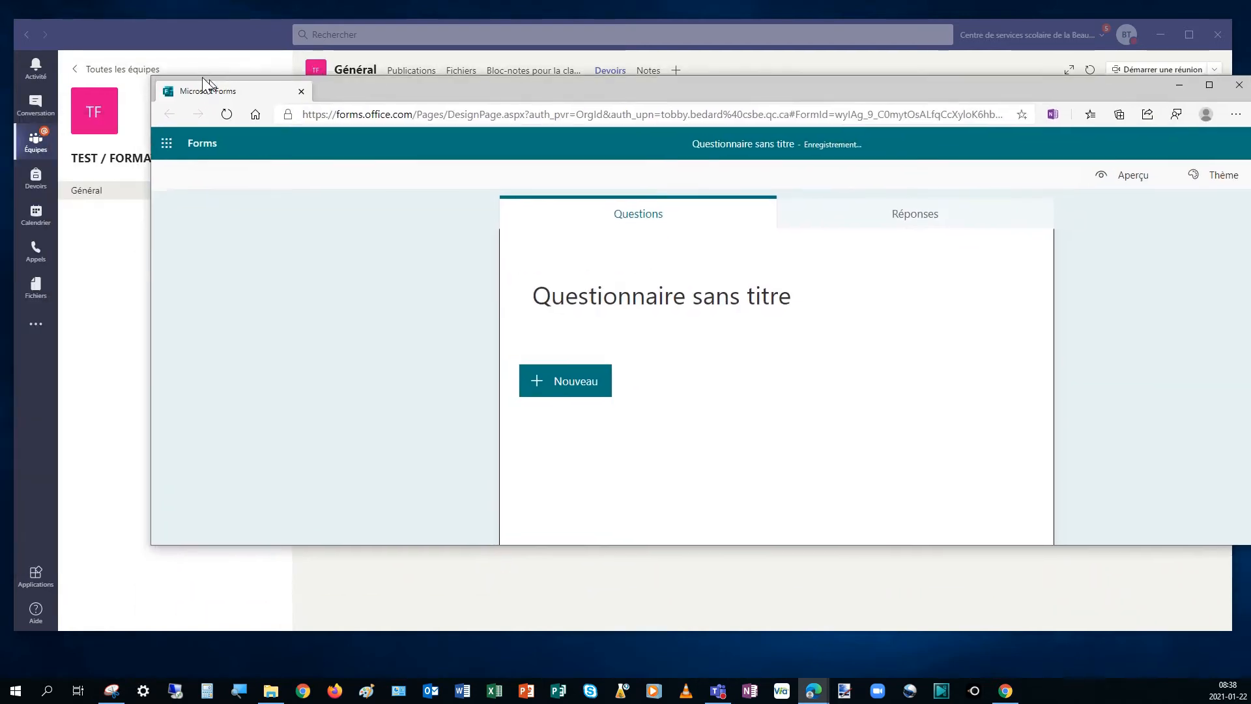
drag(123, 40, 97, 1)
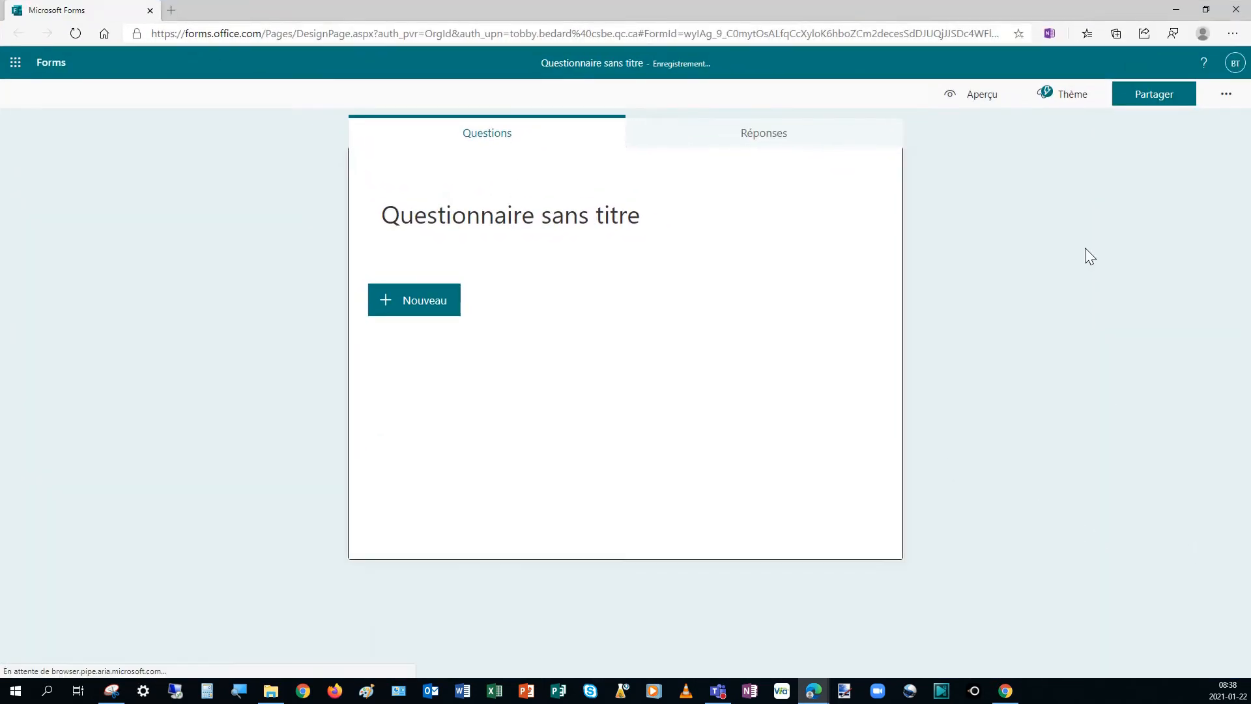
click(1207, 9)
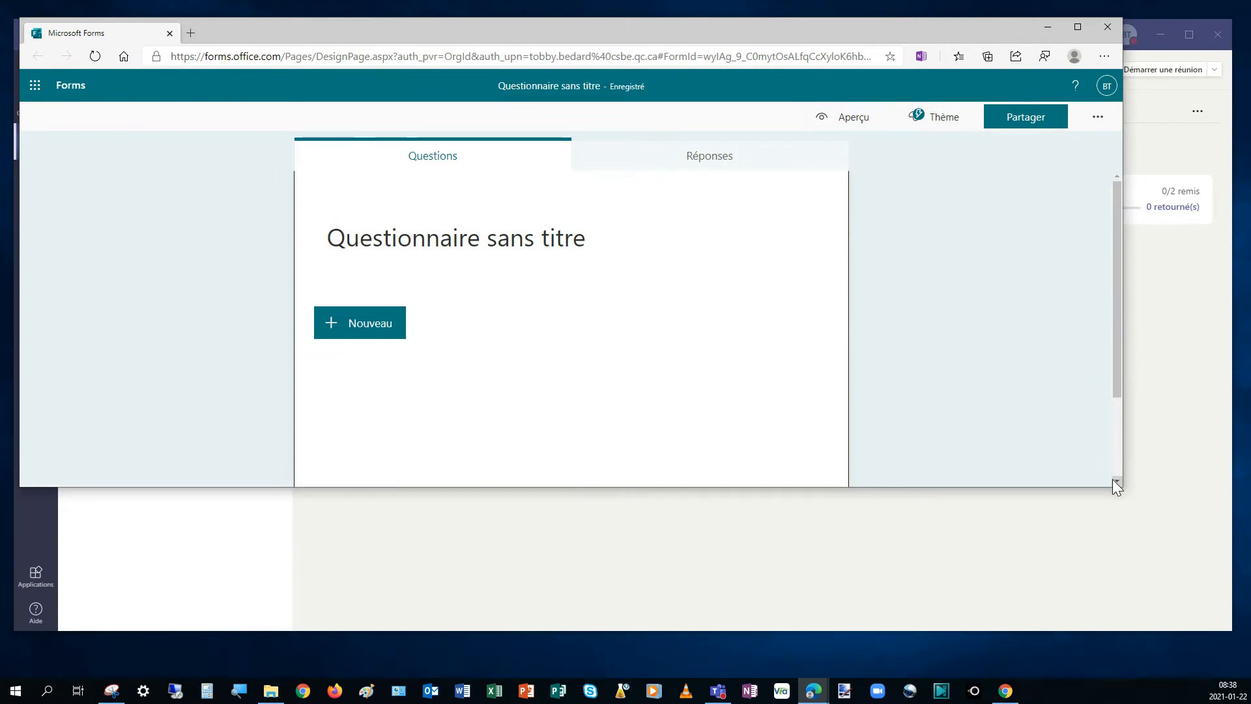
drag(1120, 484, 1209, 622)
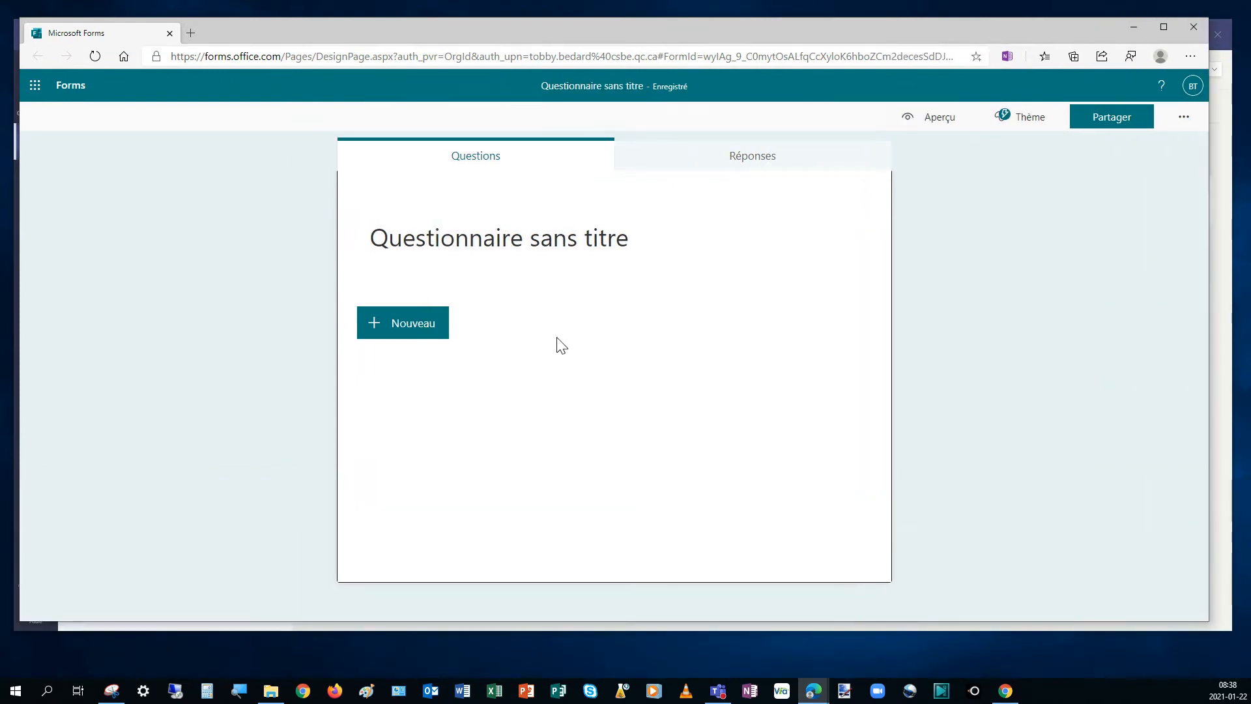
- Add two choice questions to the untitled questionnaire, setting the first one's score to 1 point
click(481, 242)
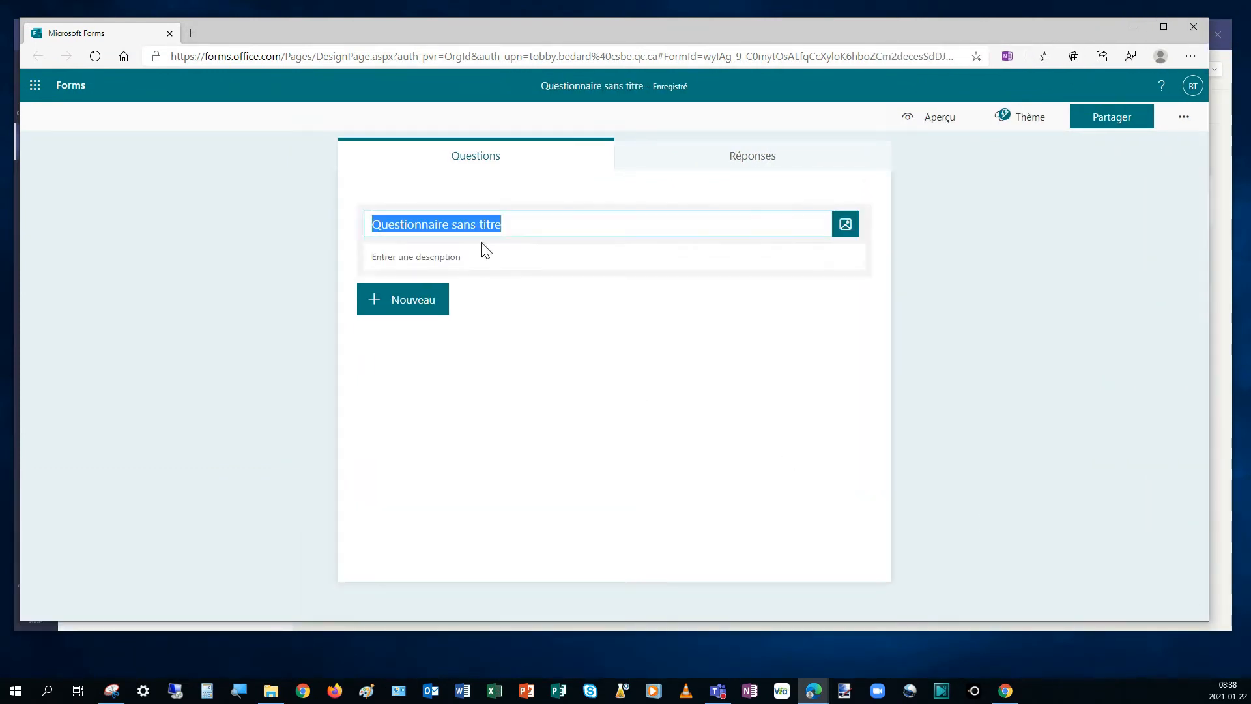
click(461, 259)
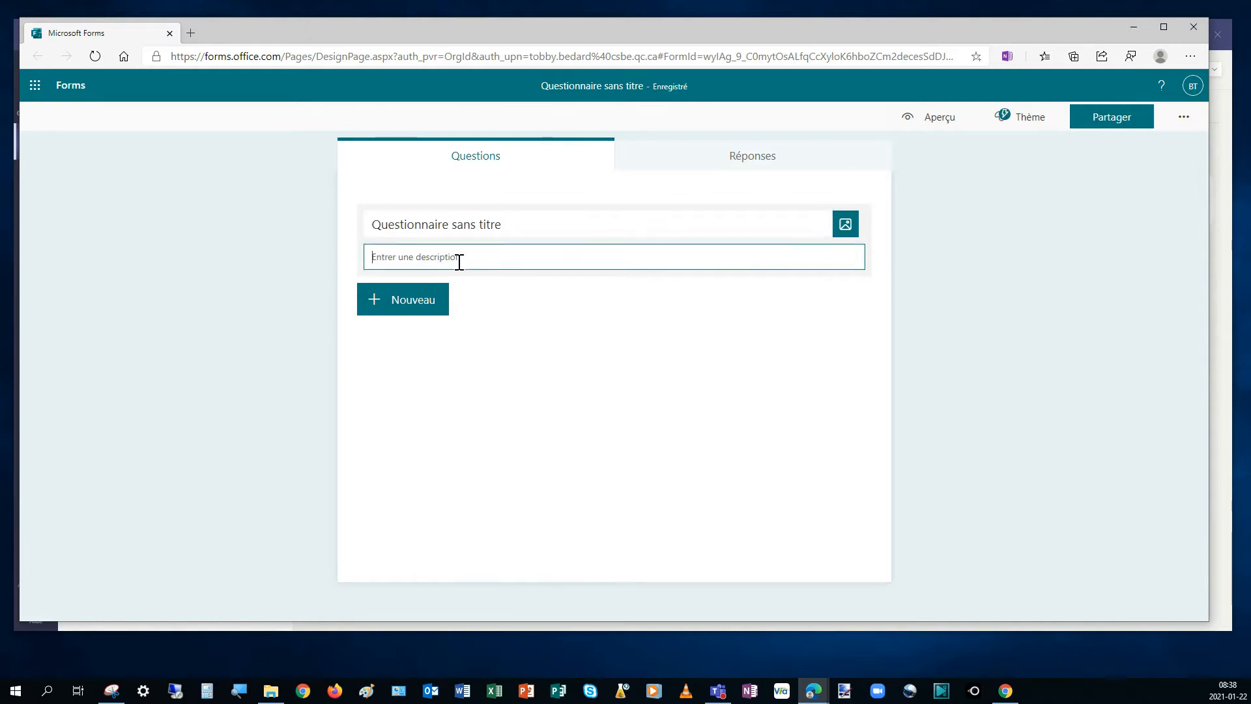
click(411, 299)
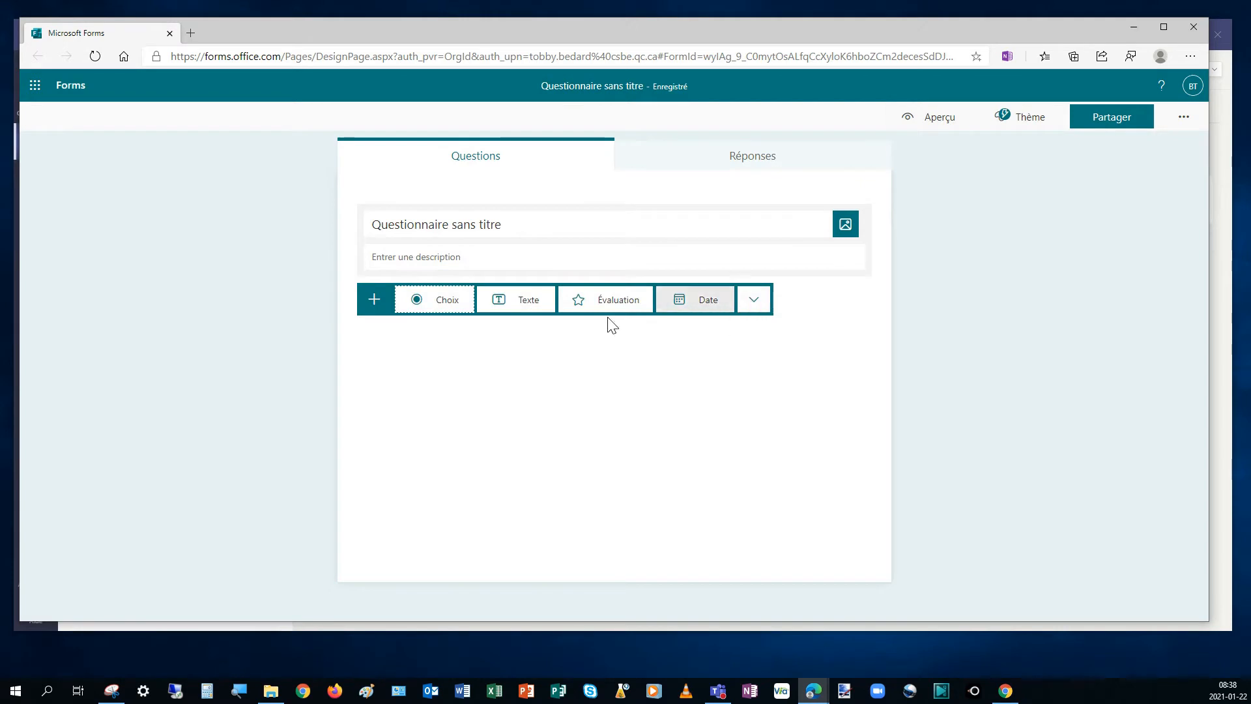
click(438, 307)
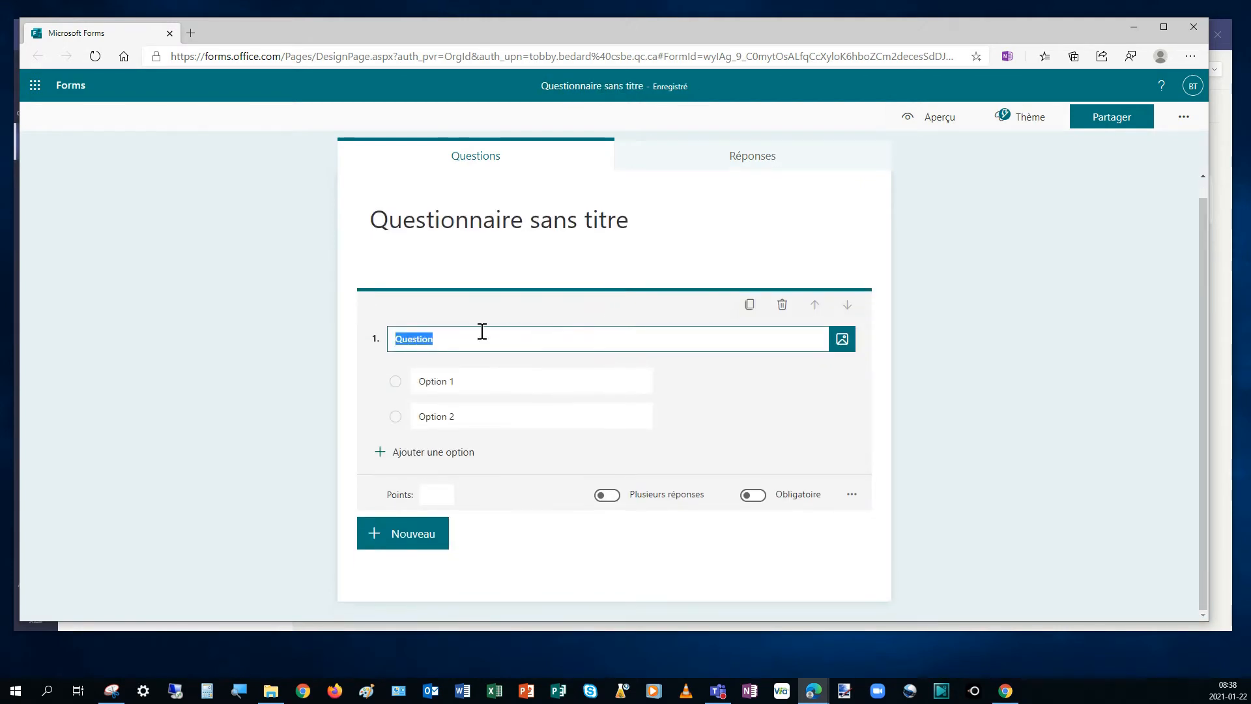
click(468, 348)
click(435, 499)
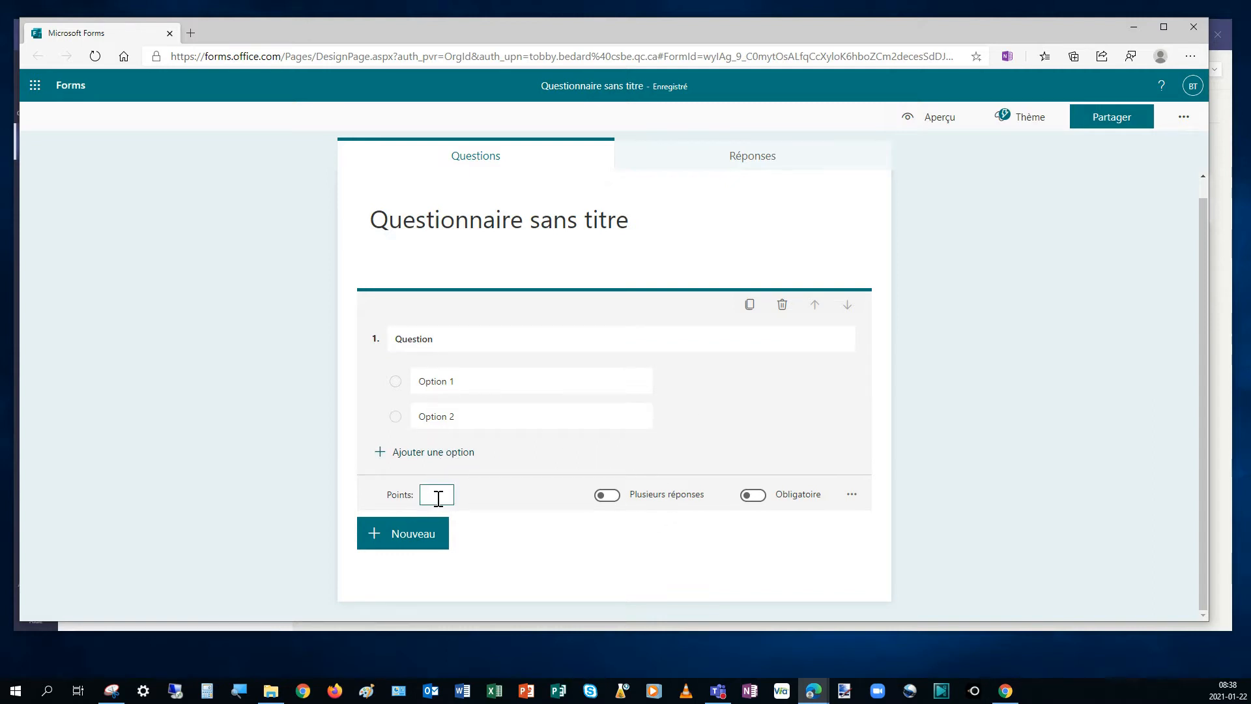
text(1)
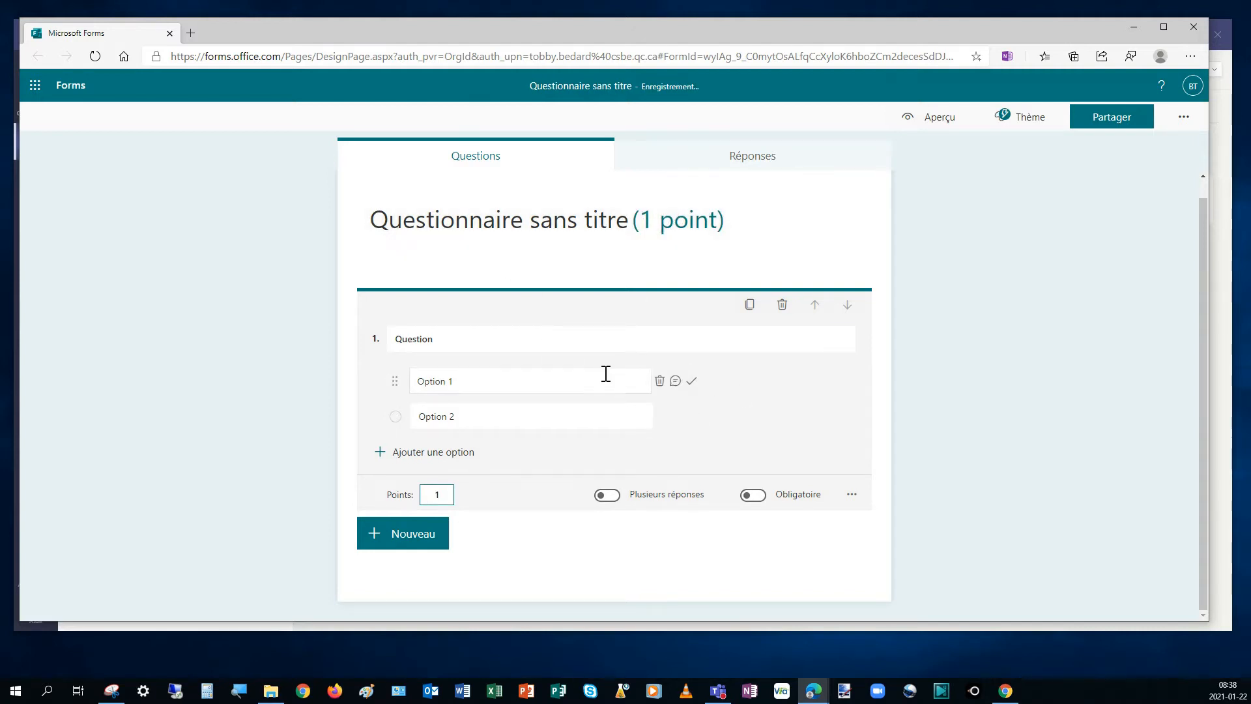
click(418, 535)
click(441, 536)
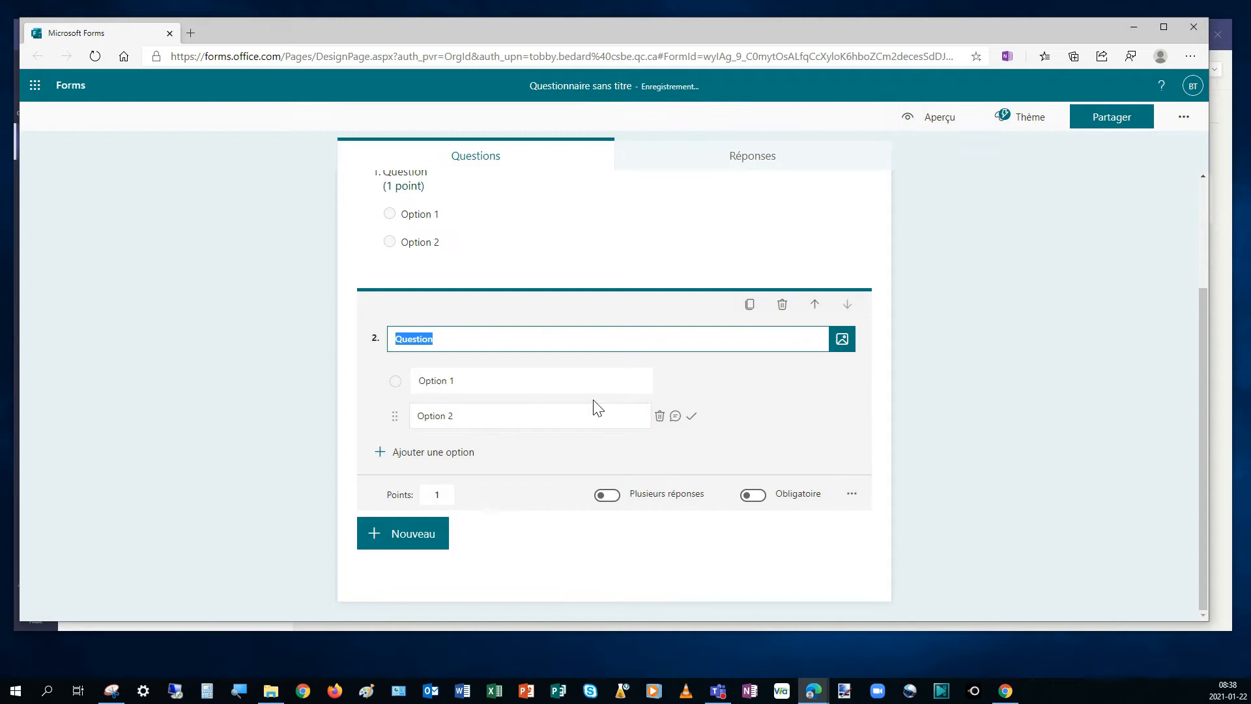
- Review the points assigned to each of the two questions and the total shown beside the questionnaire title
scroll(469, 404, up, 2)
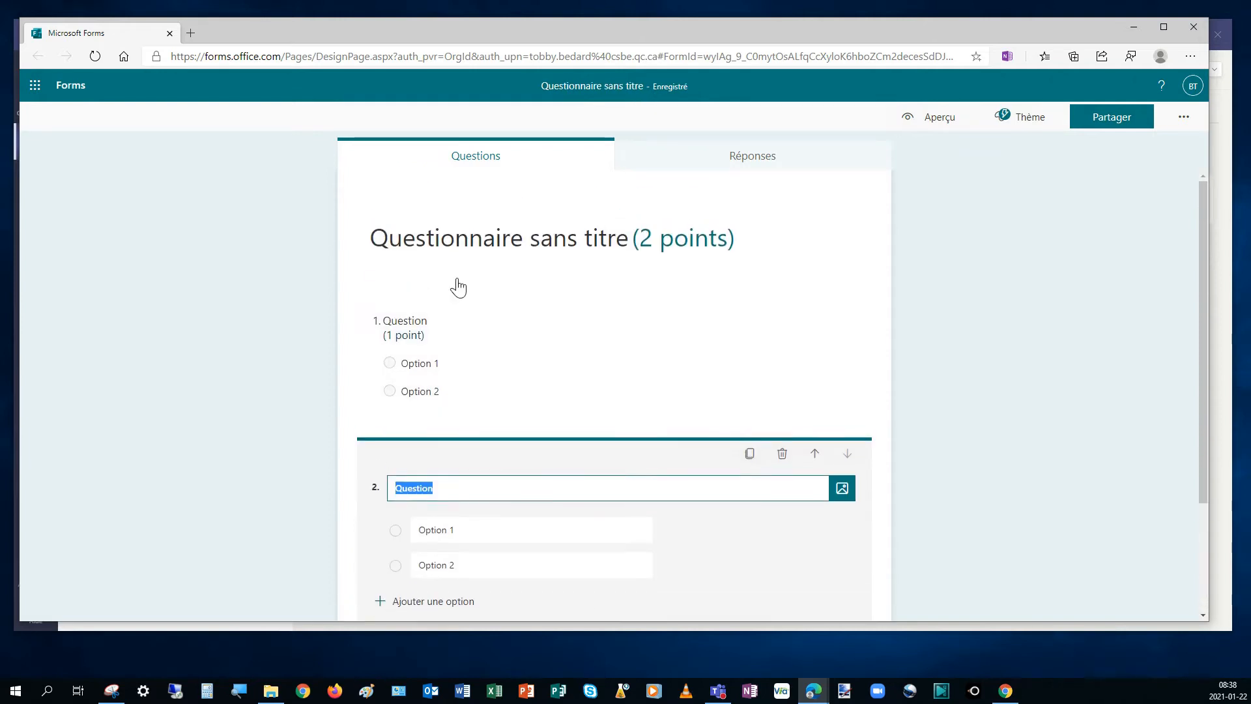
click(442, 377)
scroll(521, 387, down, 2)
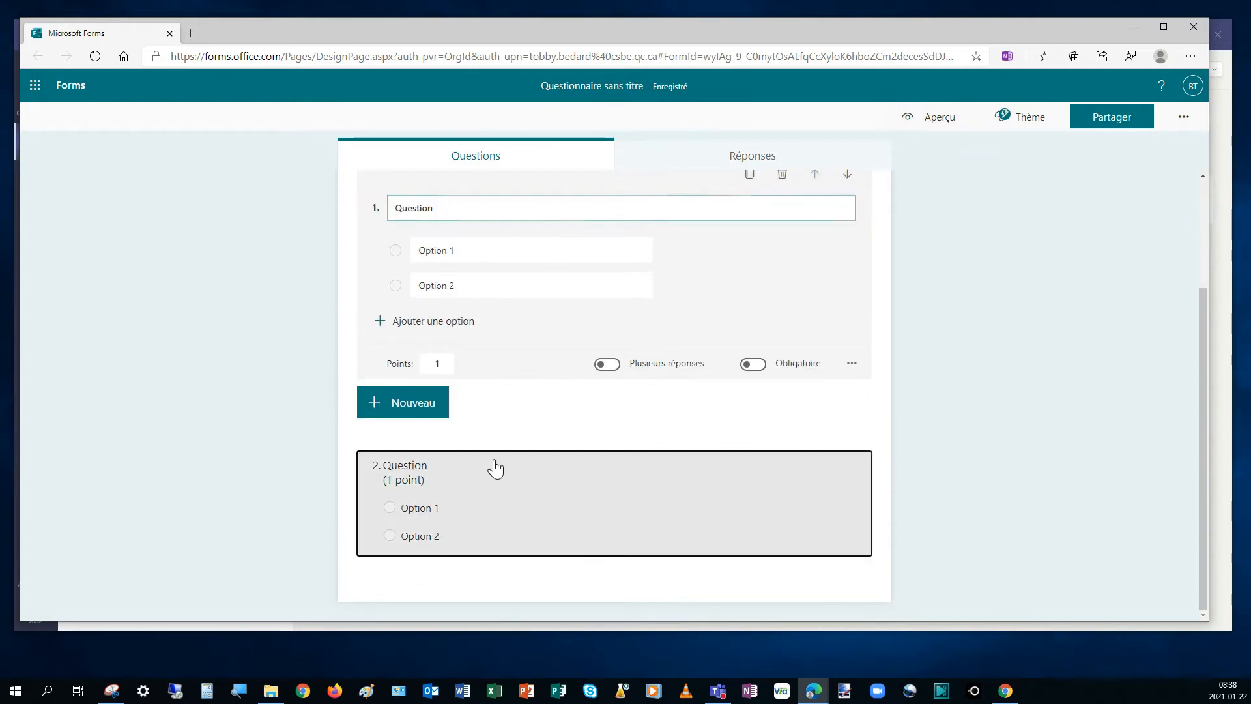
click(495, 468)
click(449, 499)
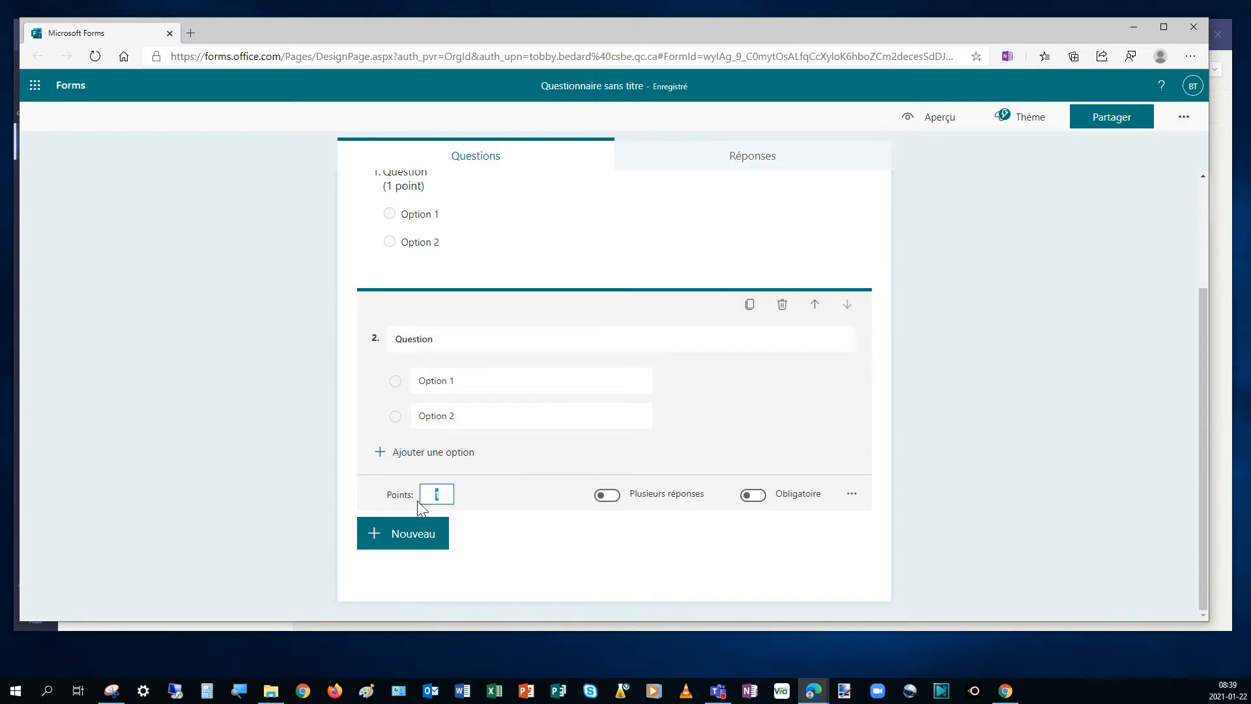
scroll(680, 421, up, 2)
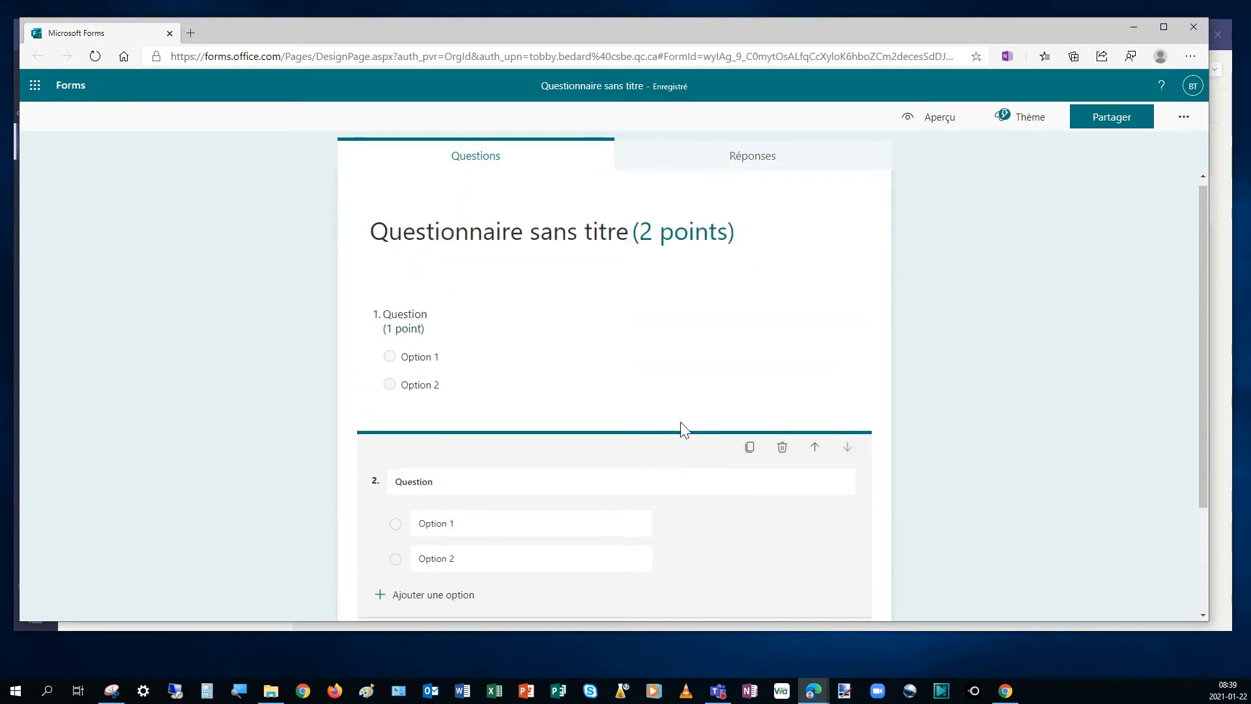
drag(632, 240, 653, 240)
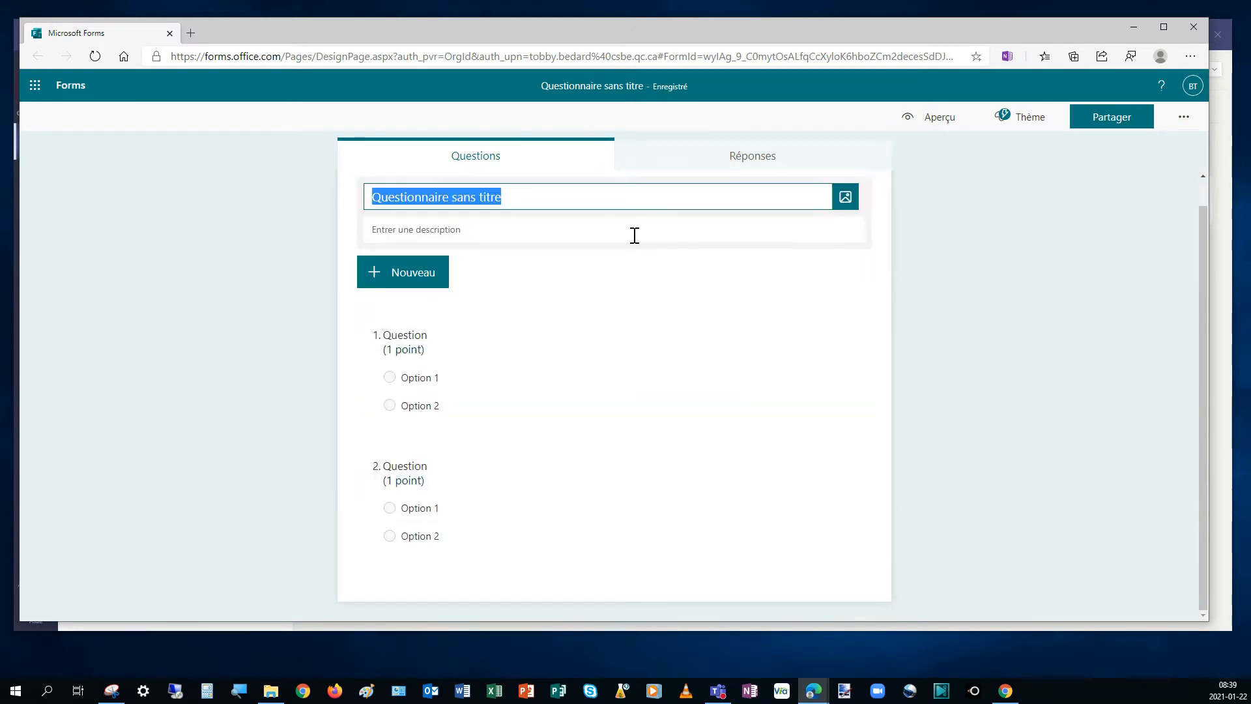
click(903, 272)
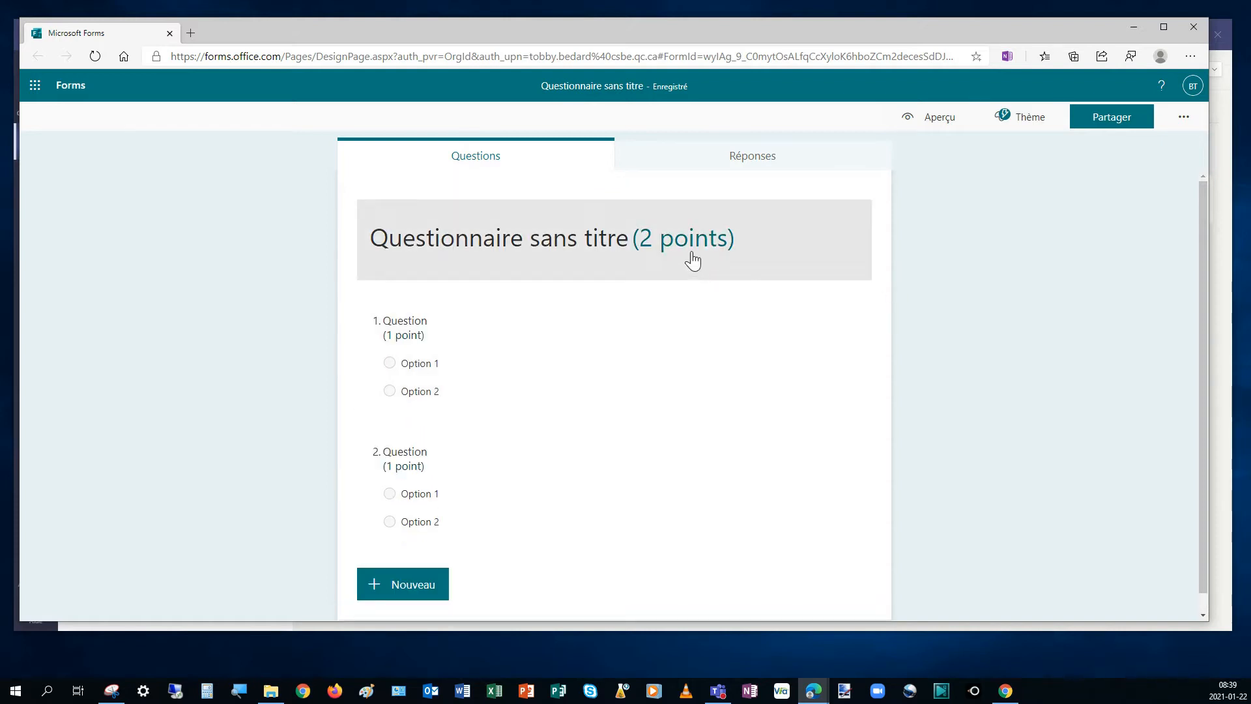
double_click(646, 250)
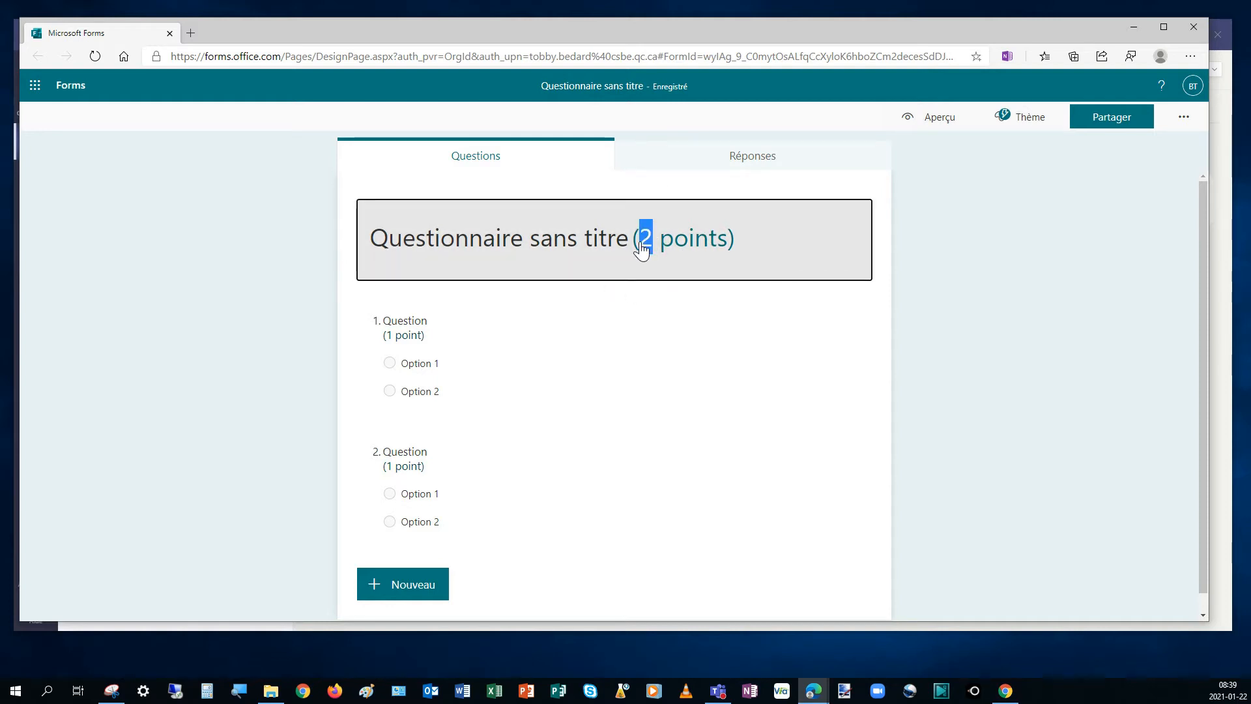
click(291, 263)
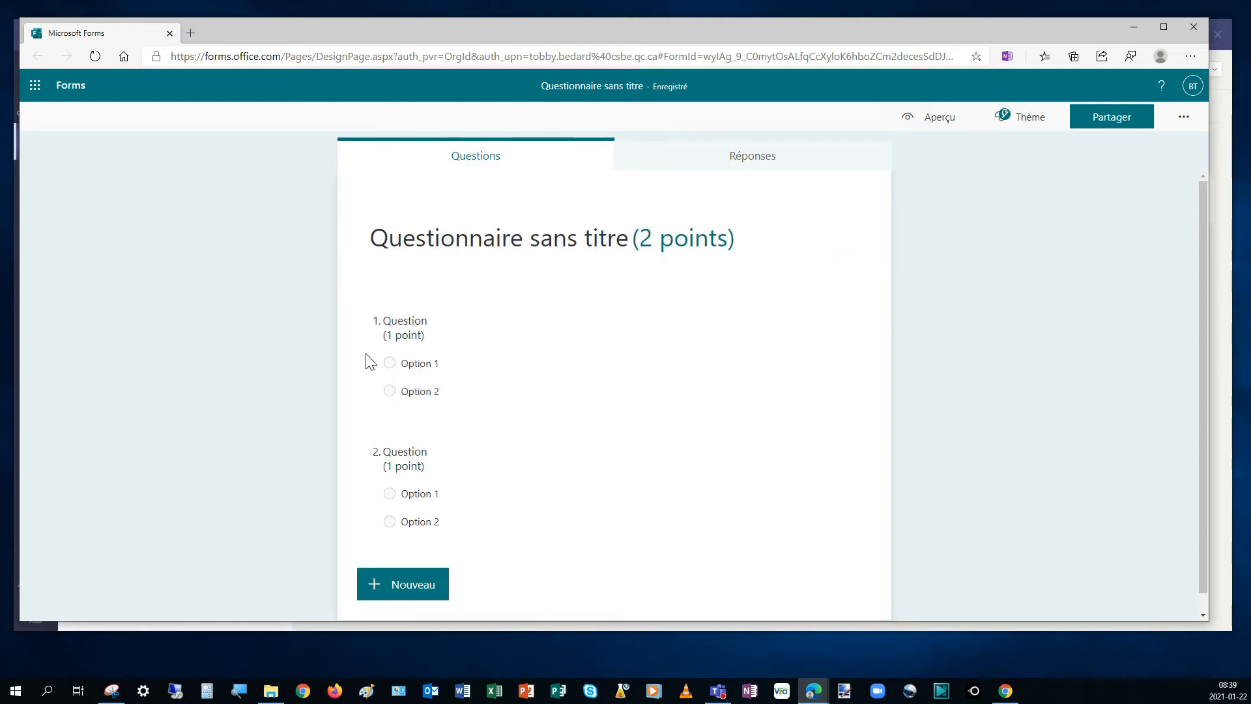
- Add a feedback message for respondents who choose Option 1 in question 1
click(569, 374)
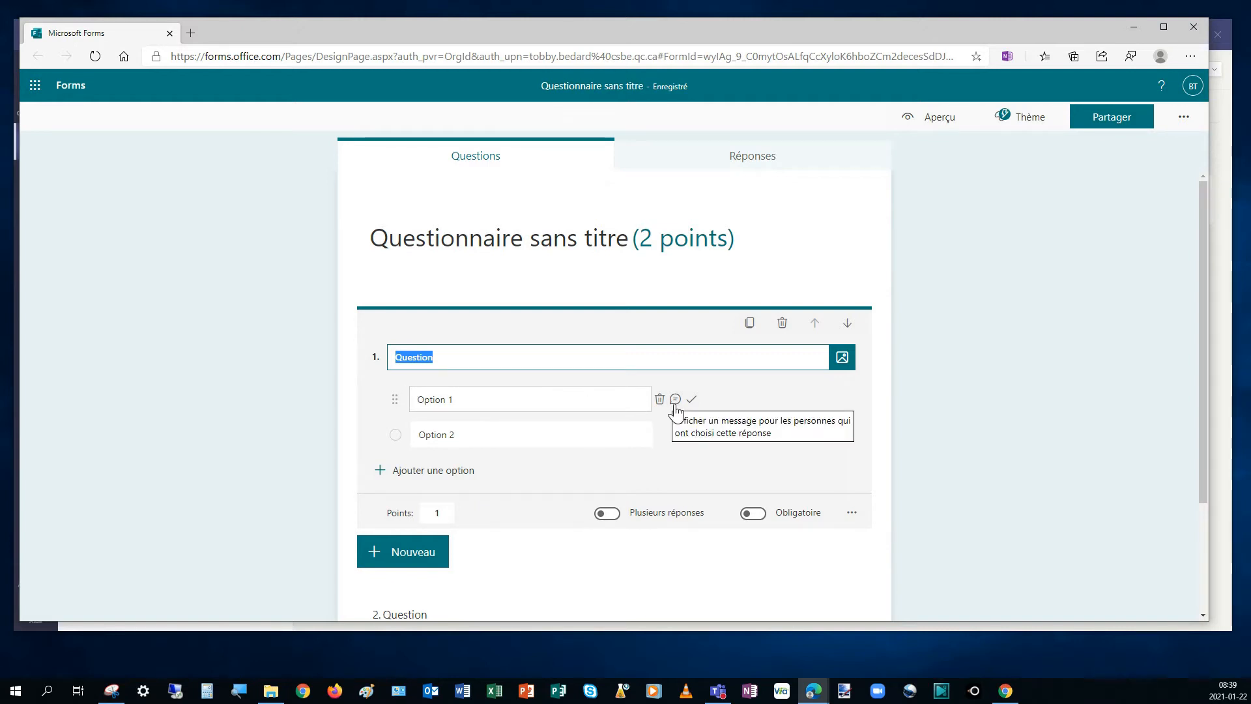
click(544, 407)
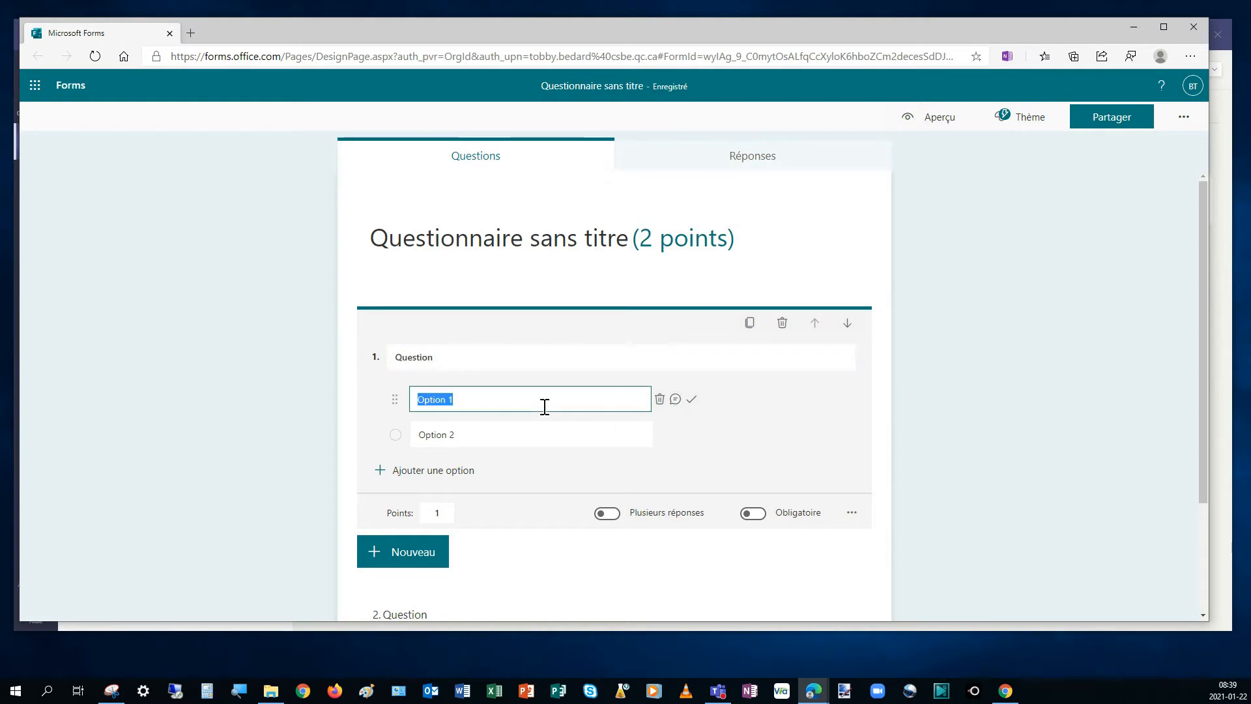
click(676, 400)
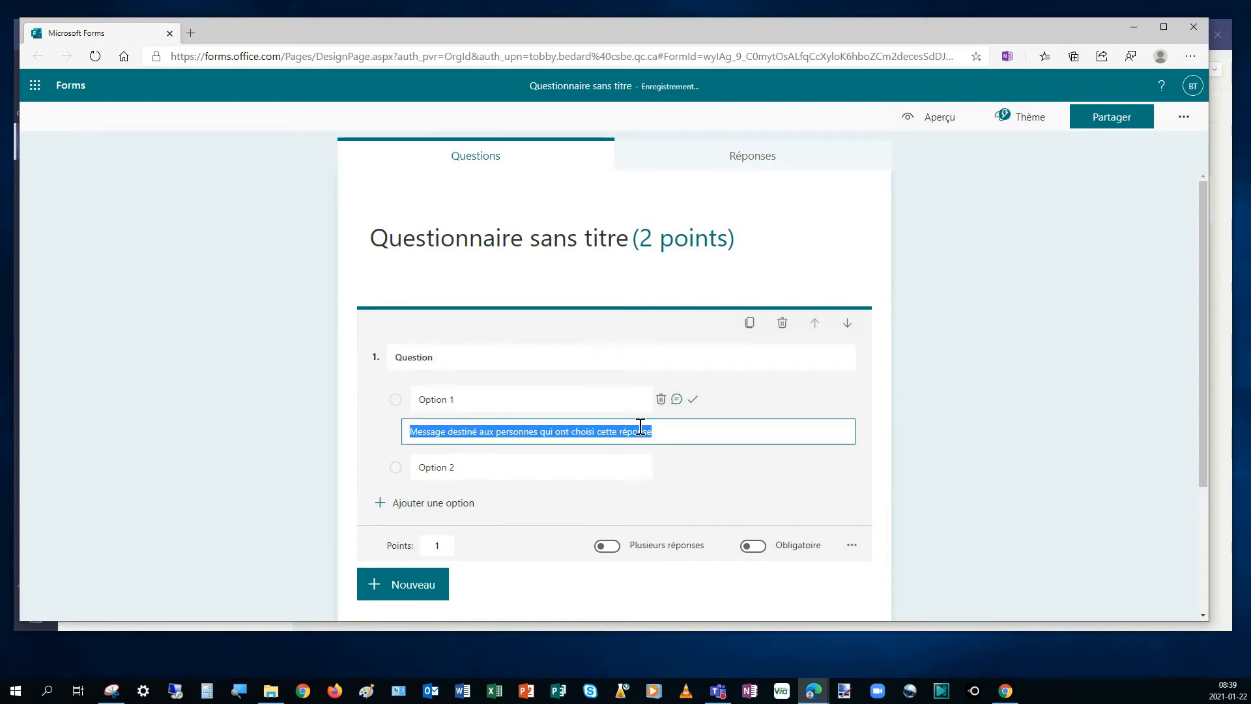
click(671, 430)
drag(654, 432, 383, 439)
drag(654, 431, 403, 426)
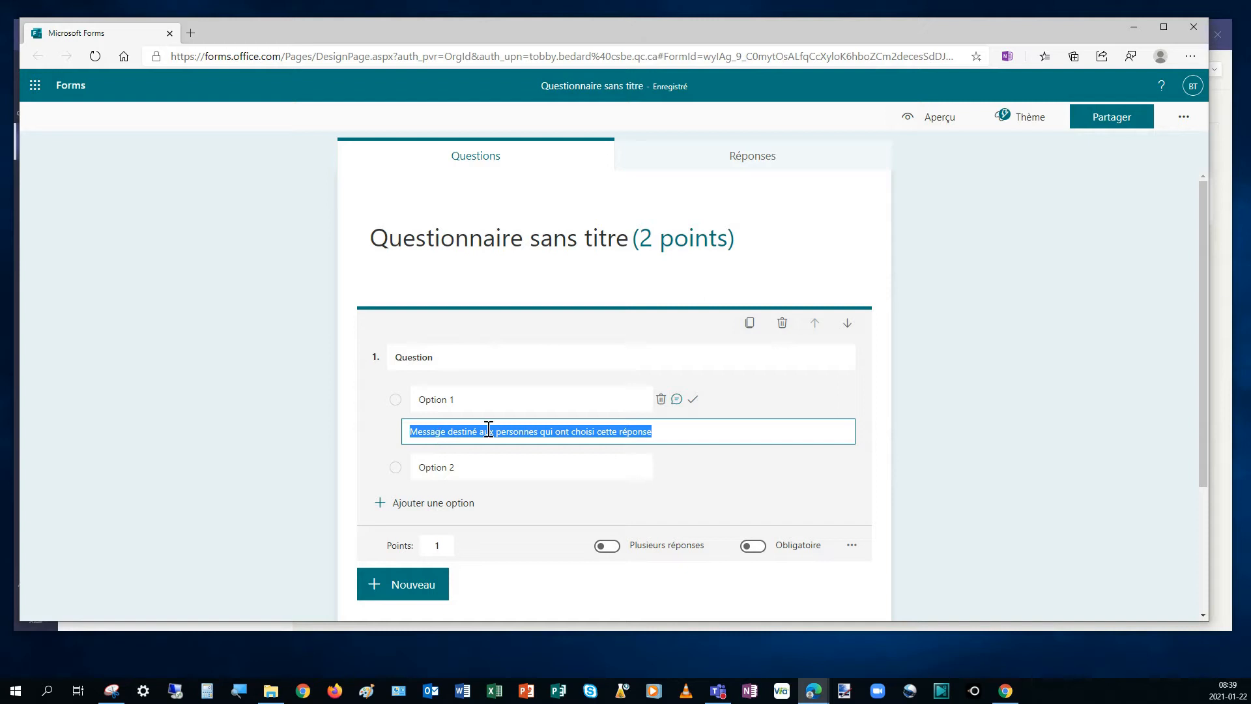
drag(678, 434, 435, 438)
click(692, 438)
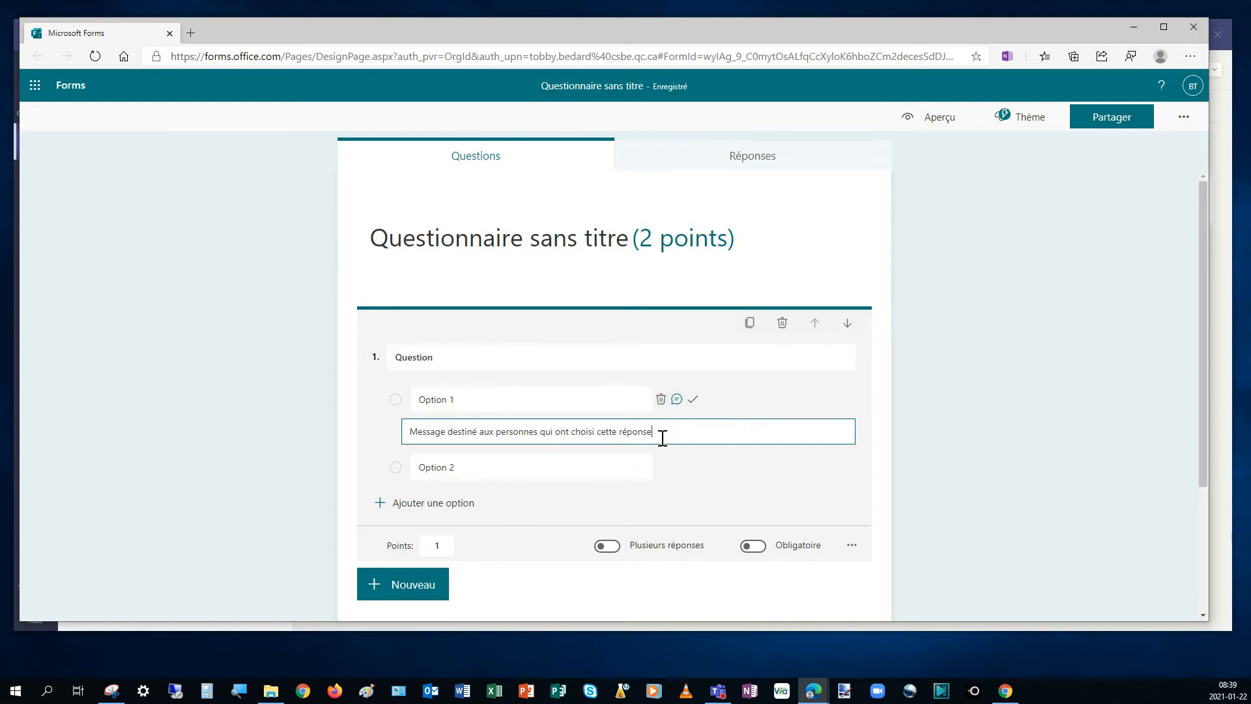
- Clear the default feedback text of Option 1 in question 1 and mark that option as the correct answer
drag(662, 438, 403, 430)
key(BackSpace)
click(691, 404)
click(940, 395)
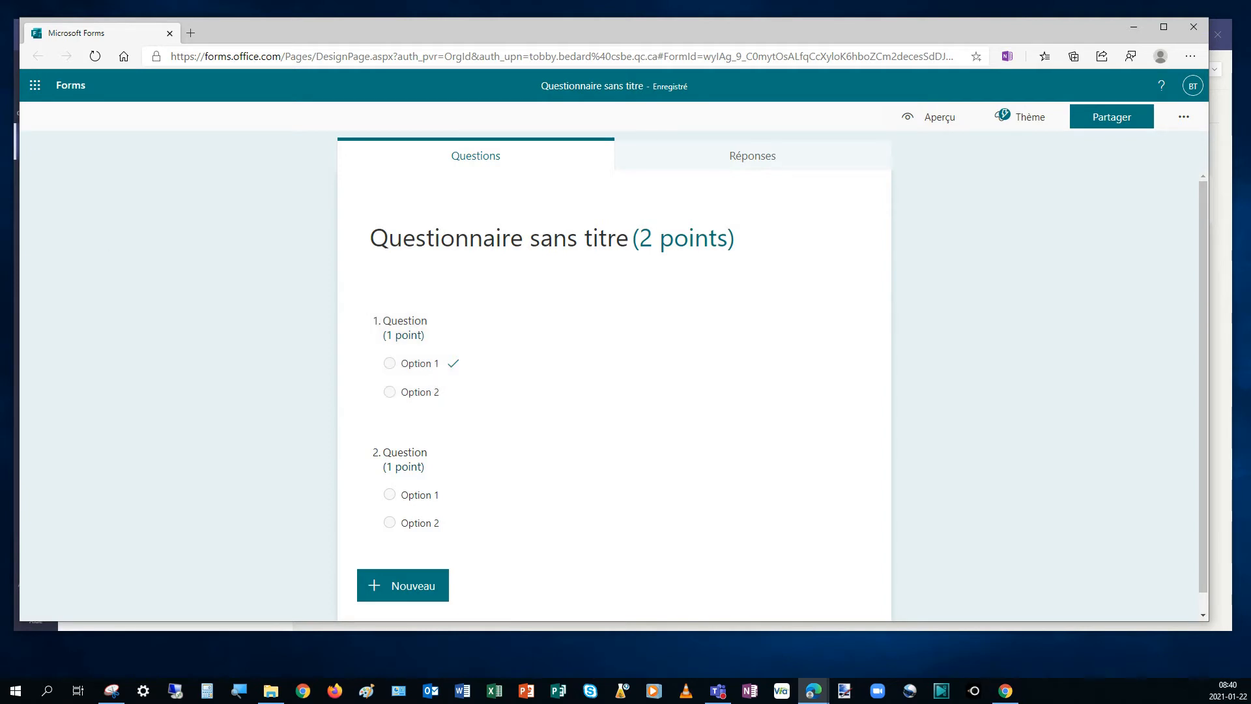
- Bring up the existing "Test pratique (TEST / FORMATION)" quiz and review its title, description and questions
drag(0, 195, 464, 41)
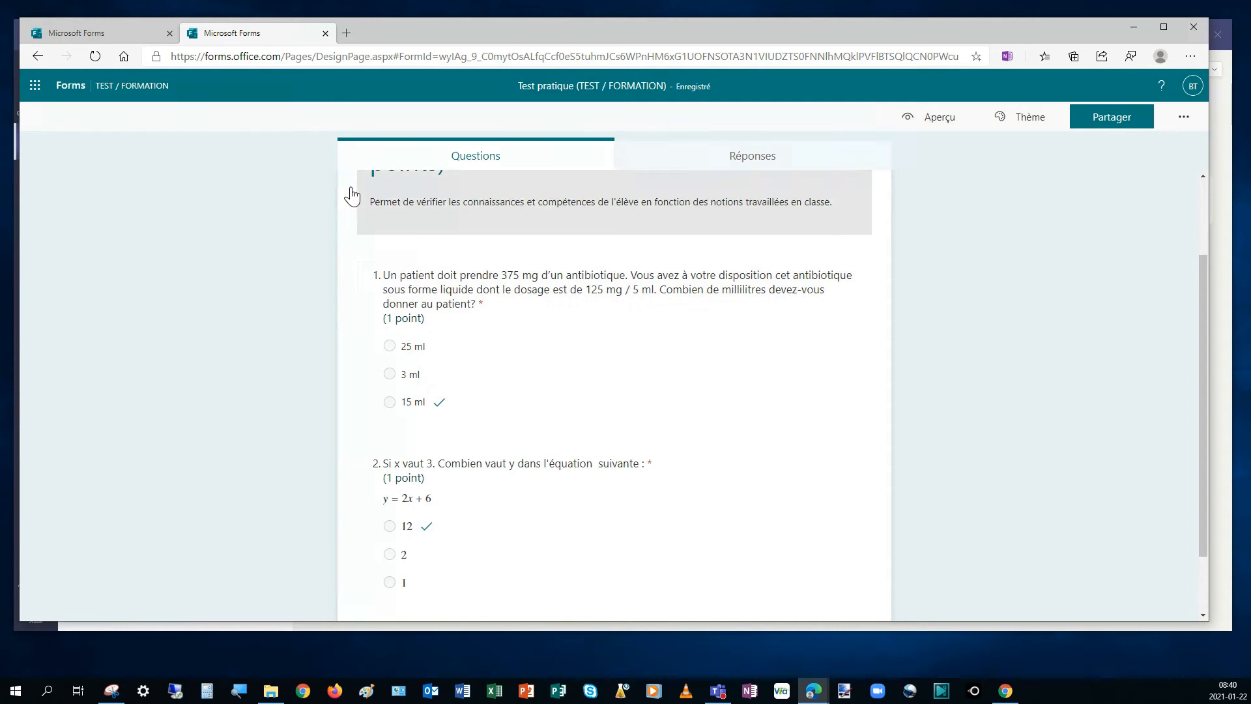
scroll(587, 335, up, 2)
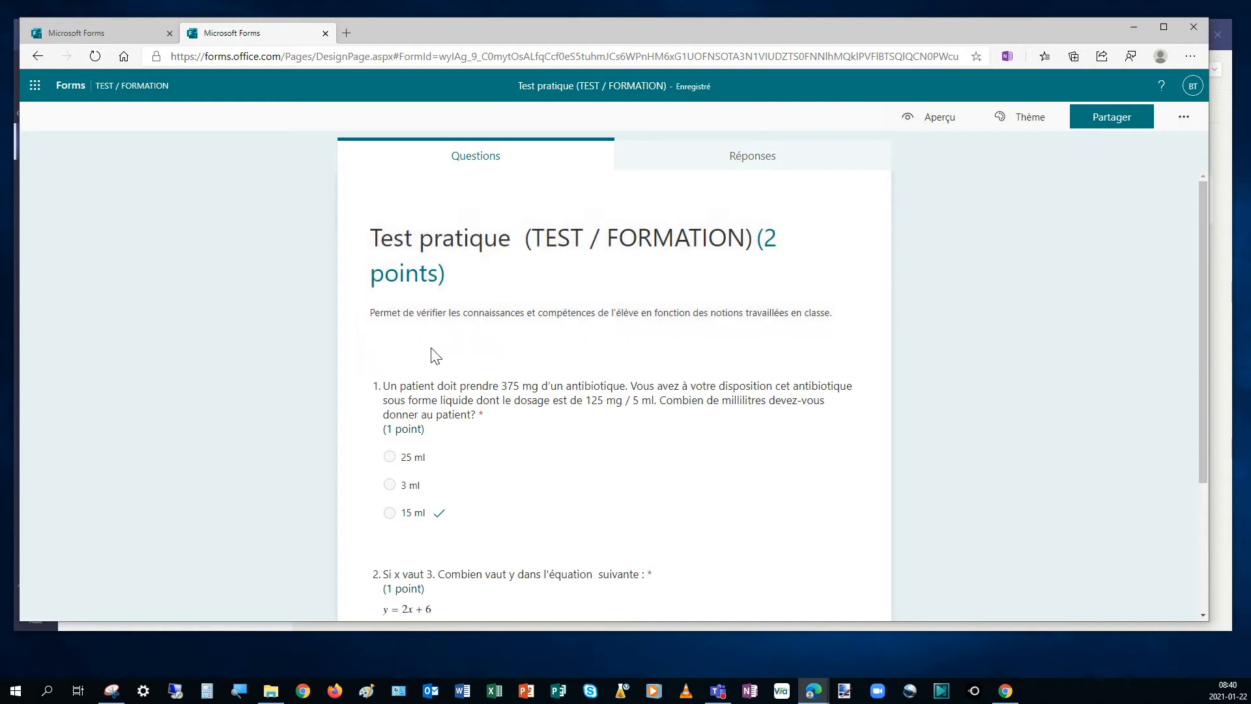
drag(1201, 209, 1179, 313)
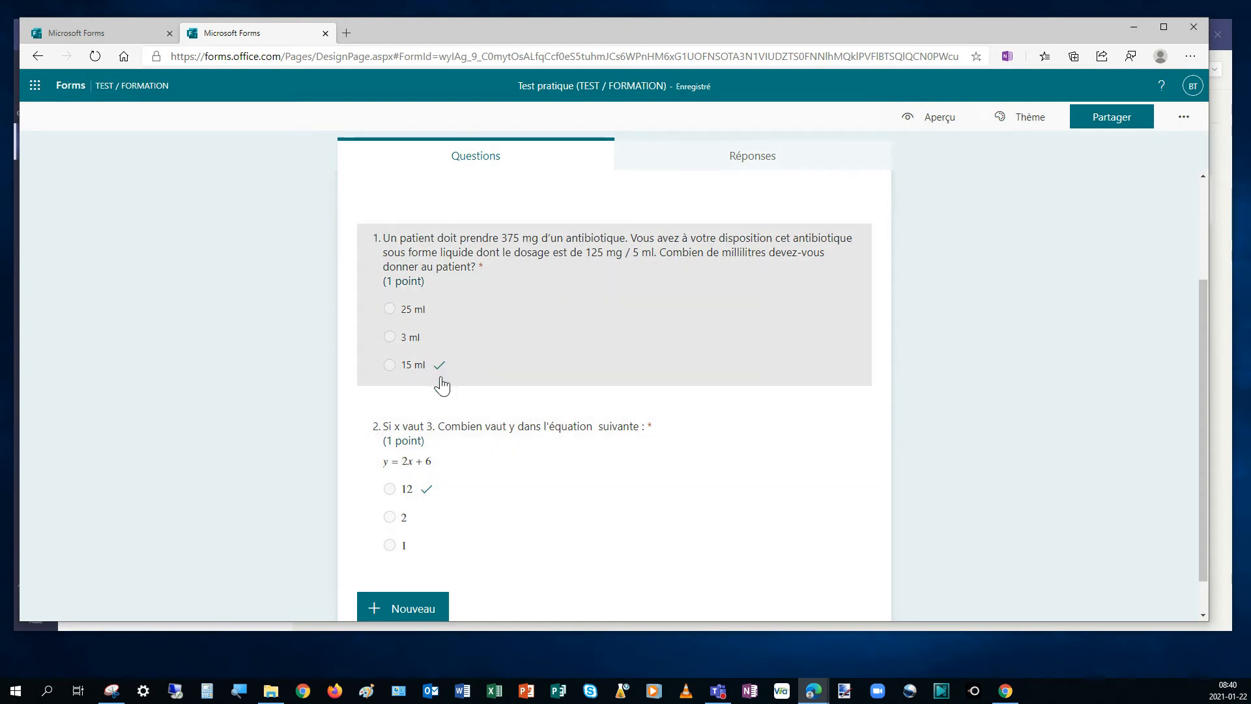
- Examine the feedback message and its Loom link on the 25 ml answer of the antibiotic question
click(555, 330)
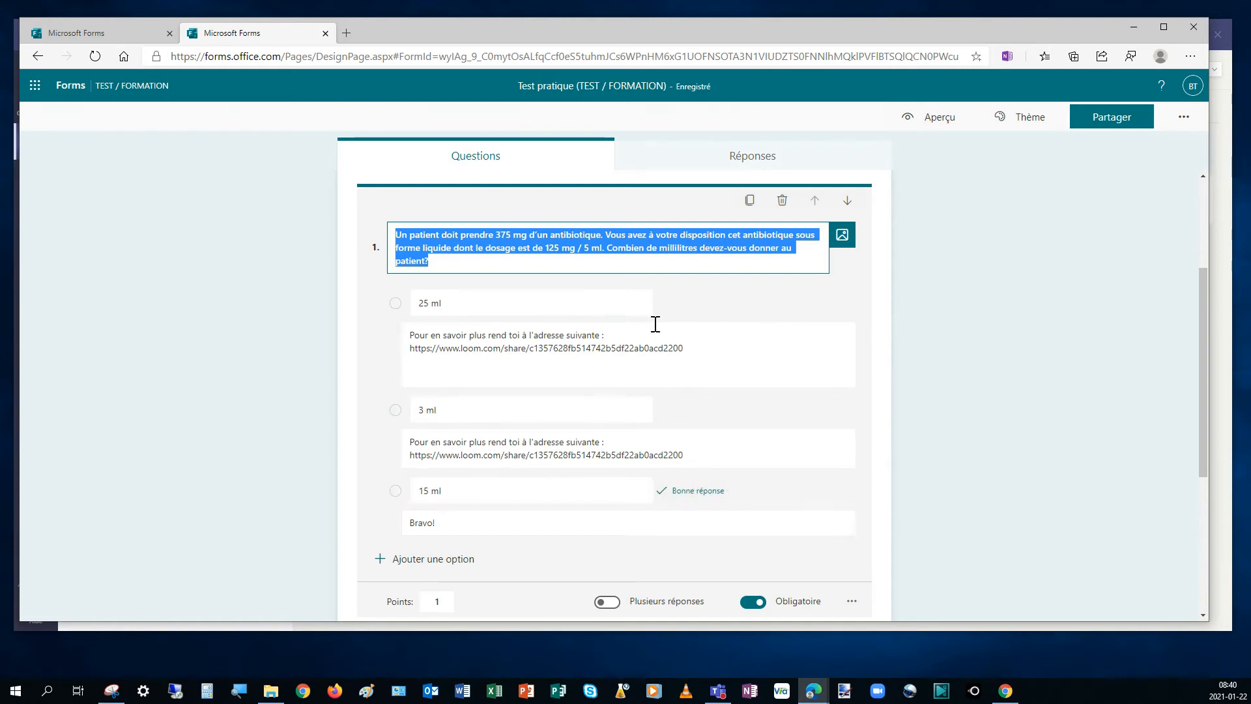
click(698, 354)
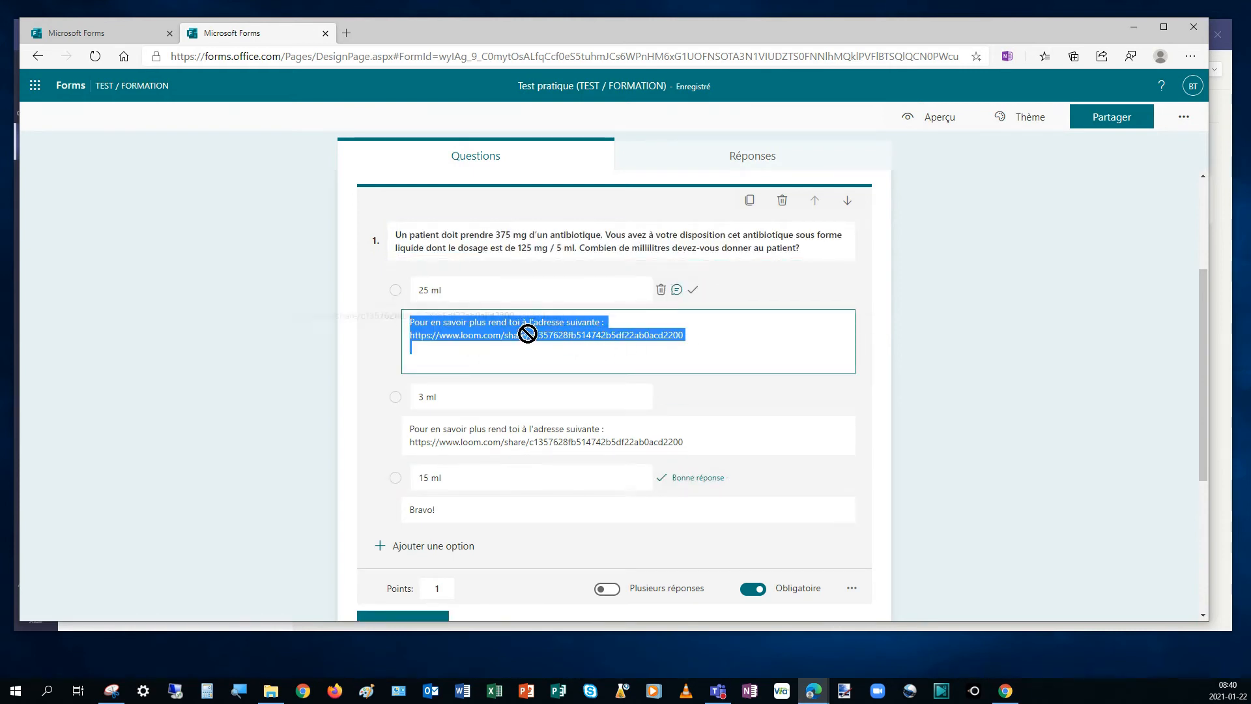
click(698, 338)
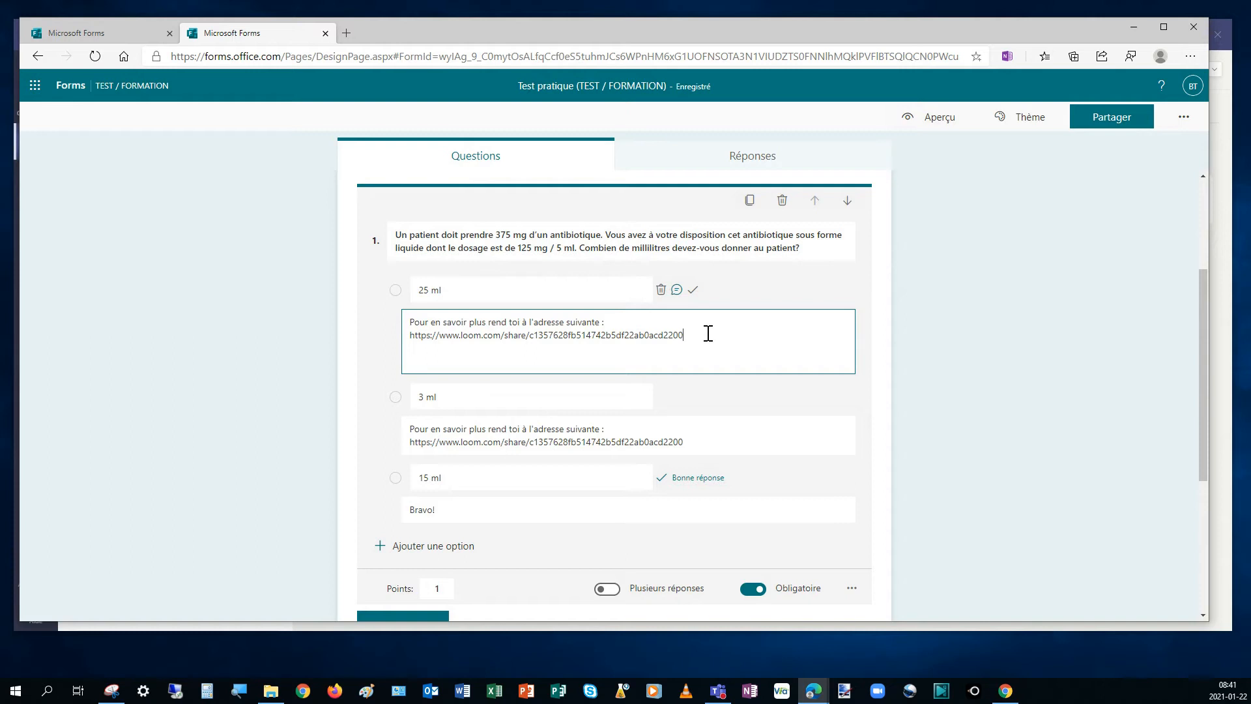
drag(408, 323, 685, 339)
click(712, 344)
drag(426, 342, 405, 335)
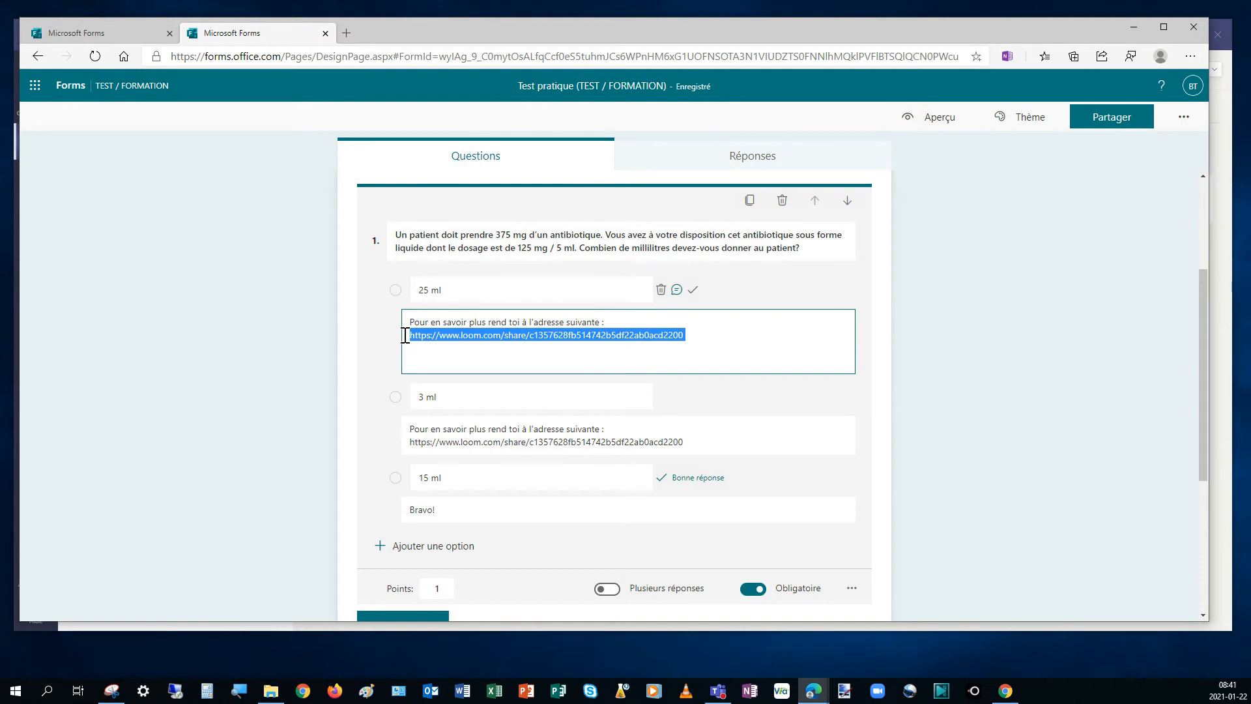
click(488, 336)
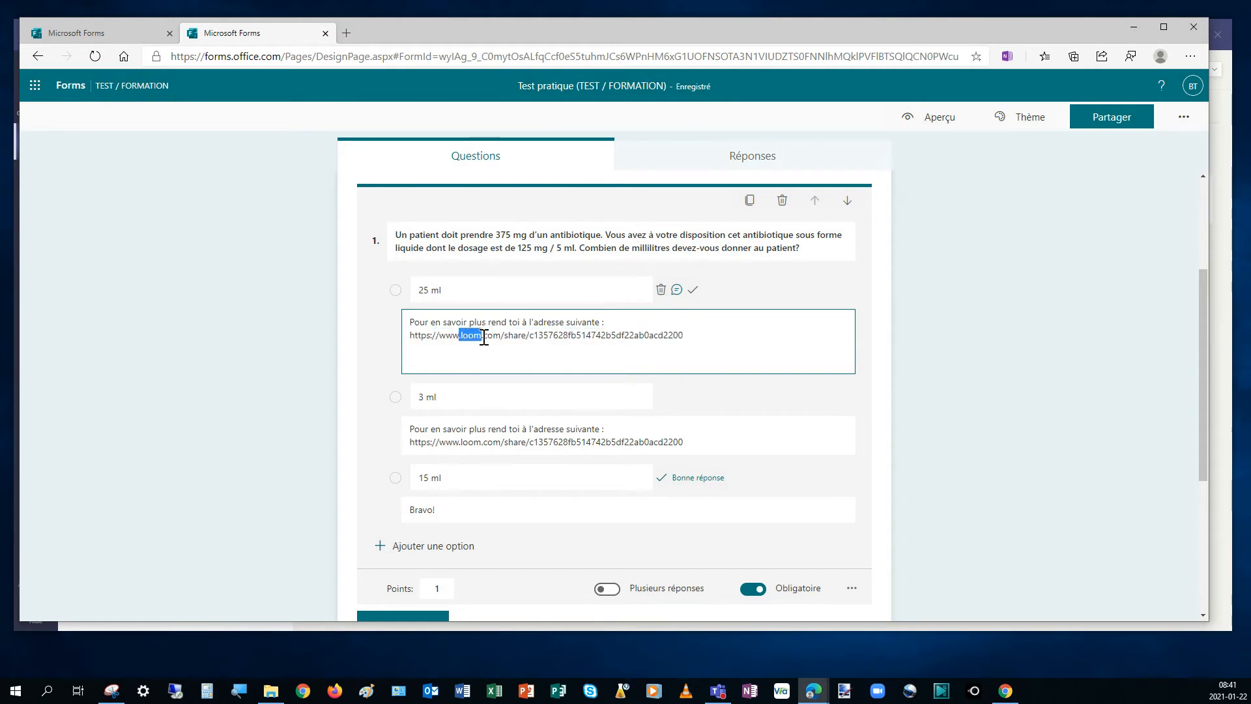
drag(687, 339, 407, 336)
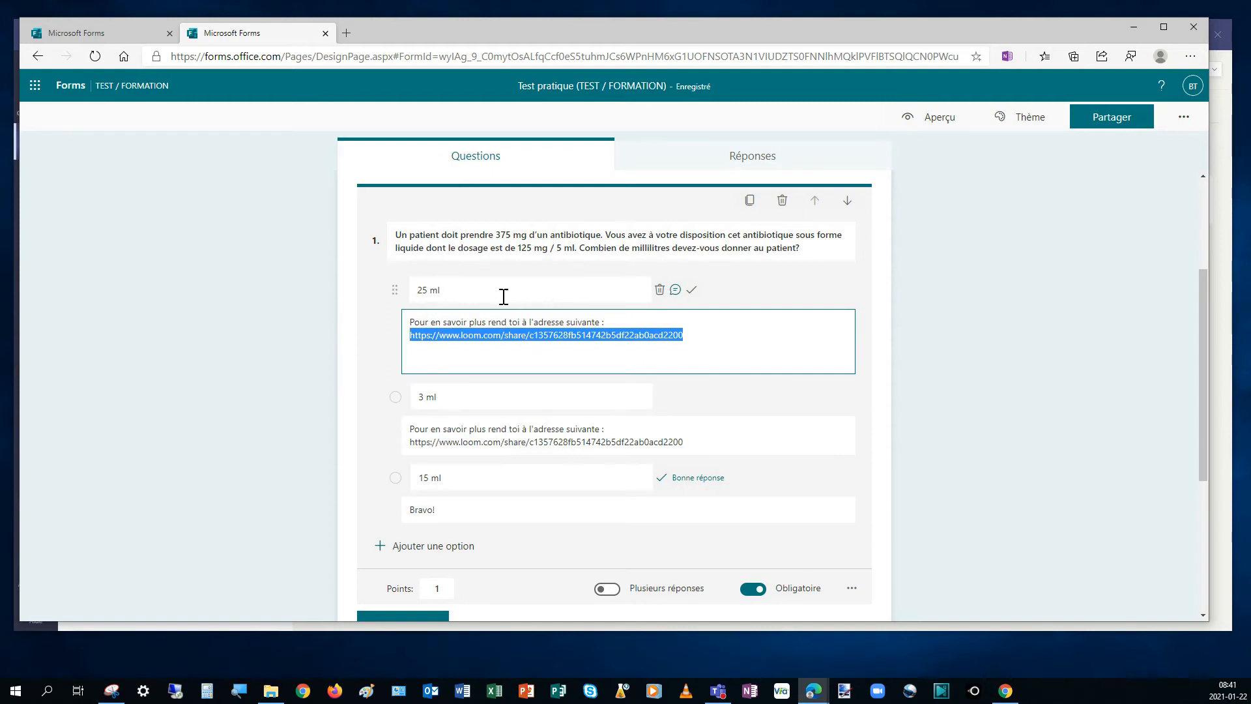
- Reopen the antibiotic question for editing and examine the feedback message attached to its 15 ml answer
click(347, 34)
click(284, 34)
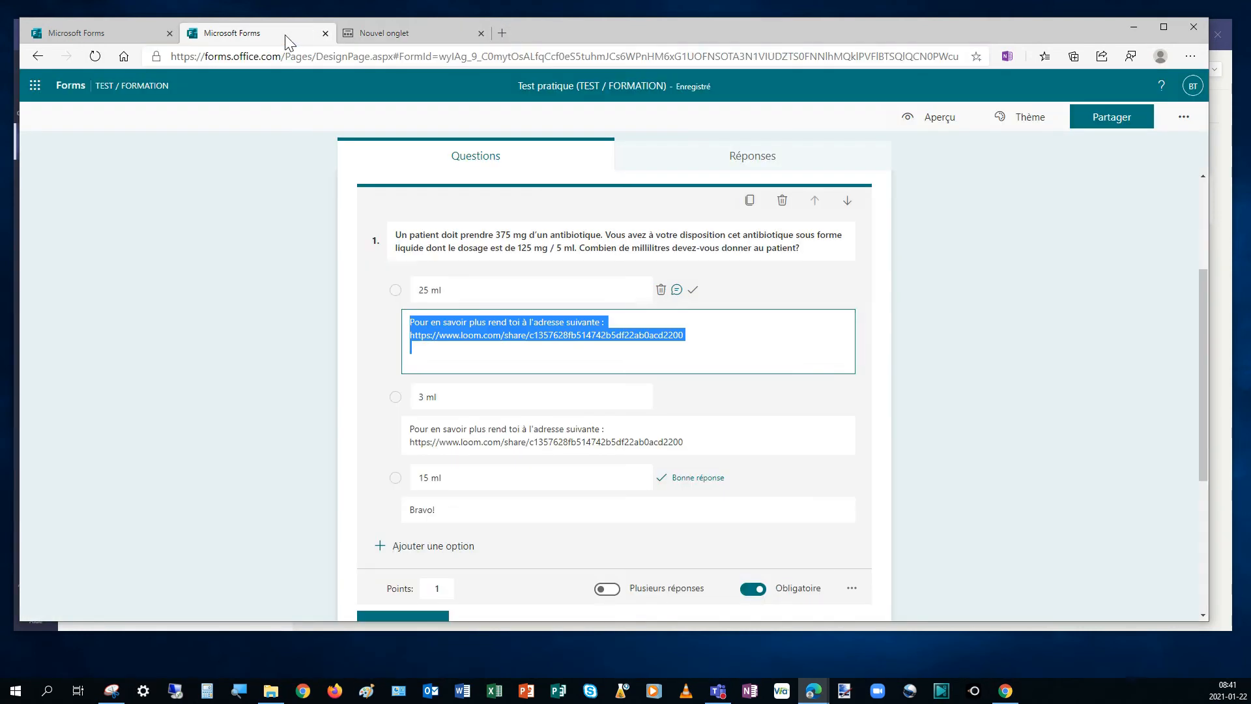
click(921, 372)
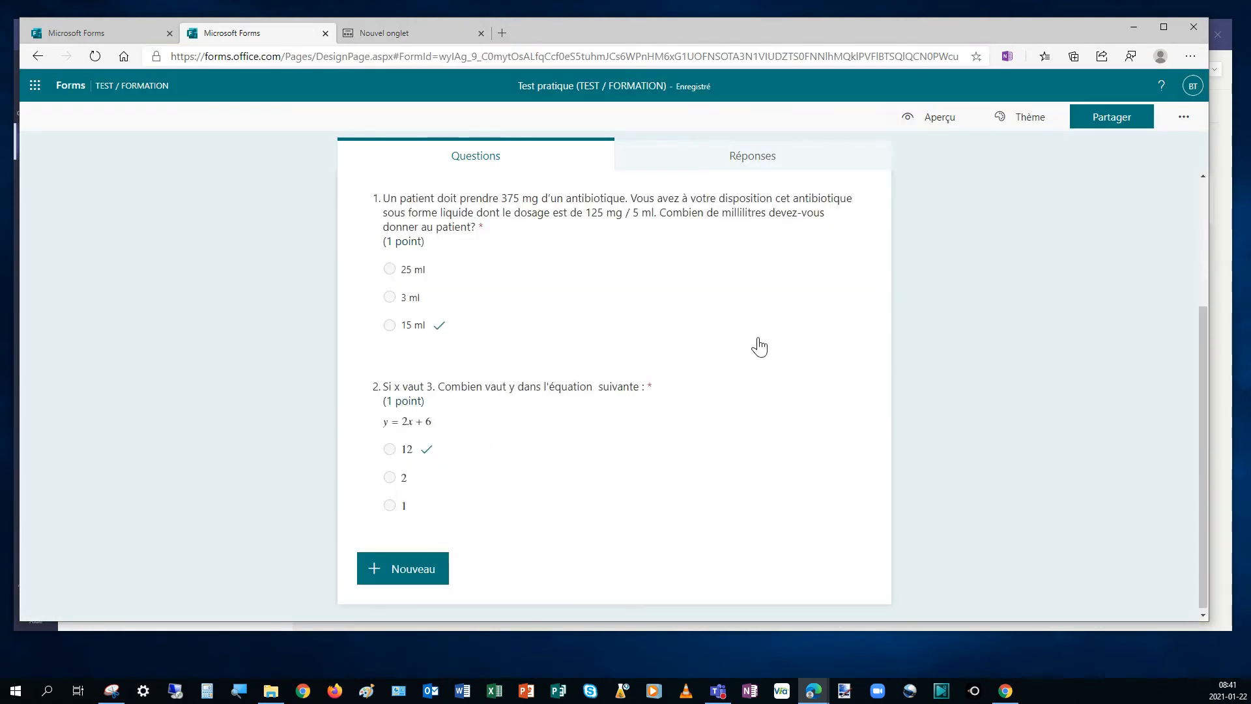
click(755, 344)
scroll(519, 387, down, 3)
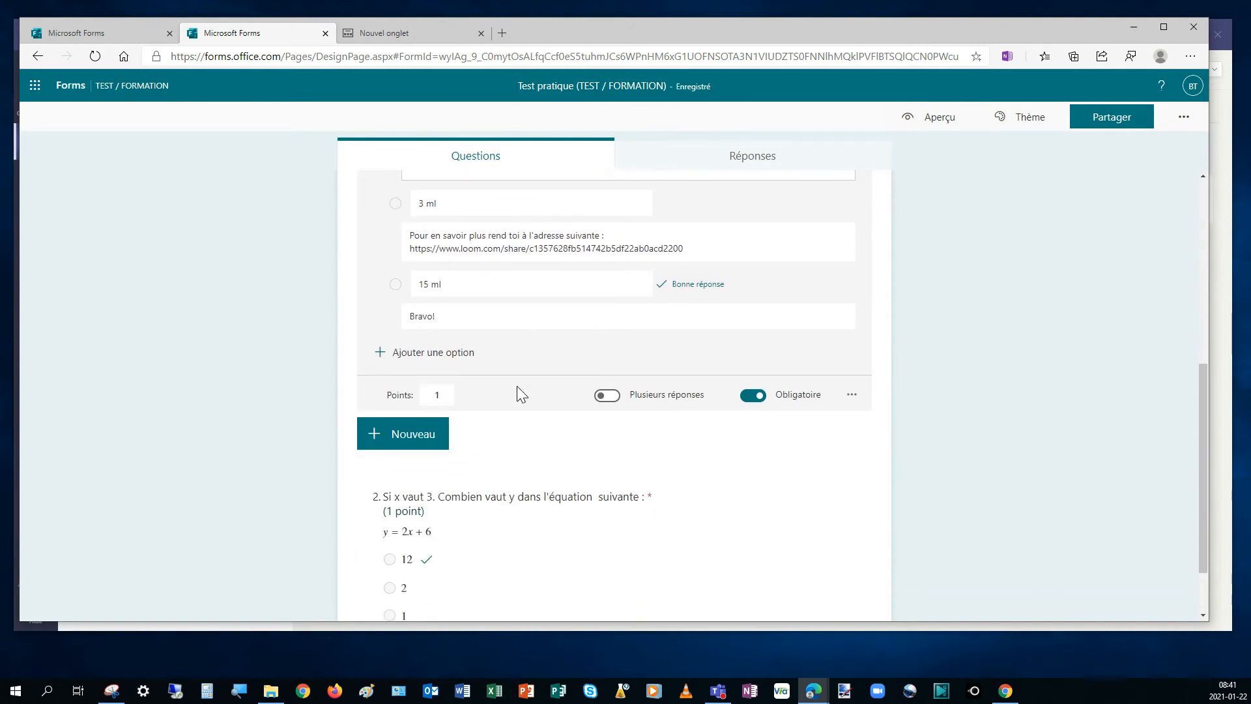
click(1205, 417)
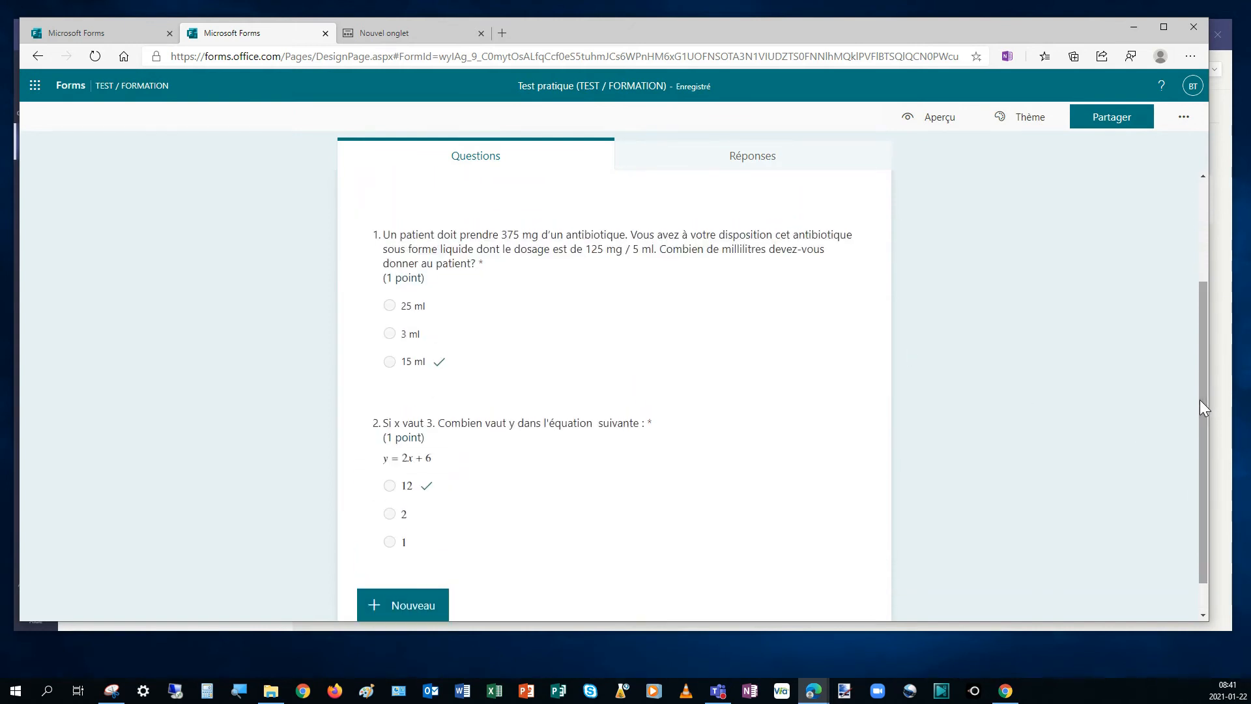
click(687, 315)
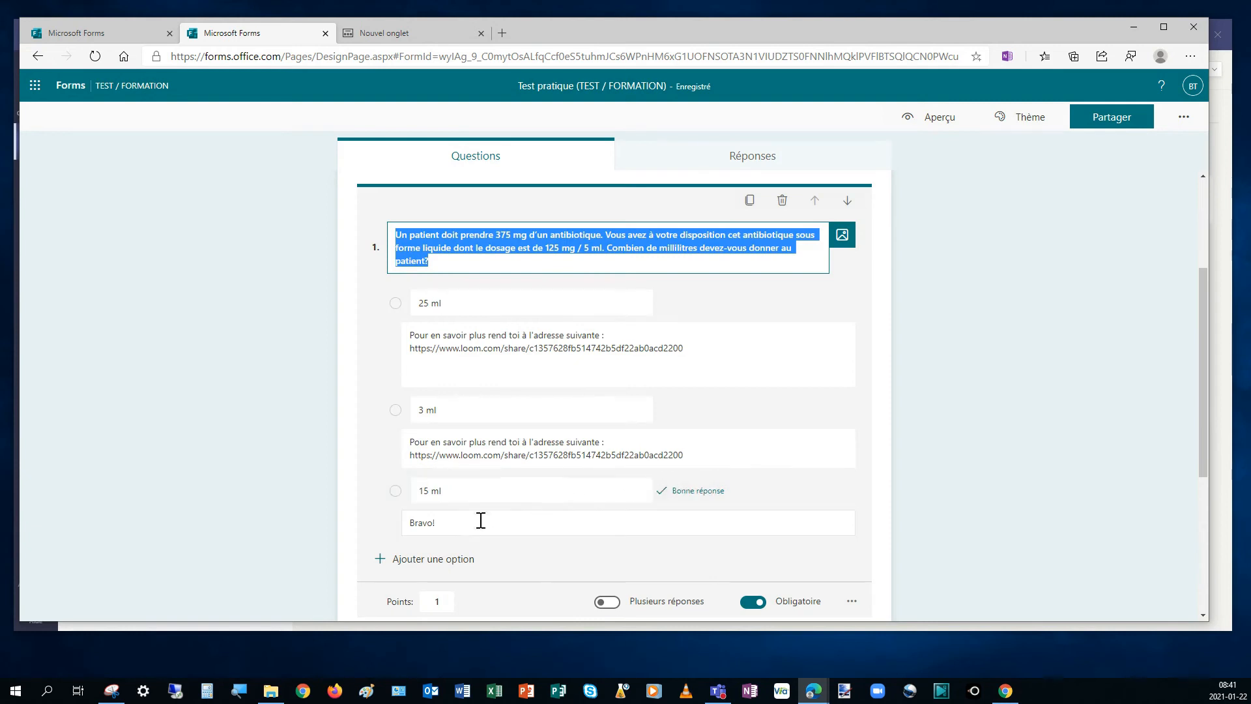
click(439, 526)
drag(405, 526, 463, 526)
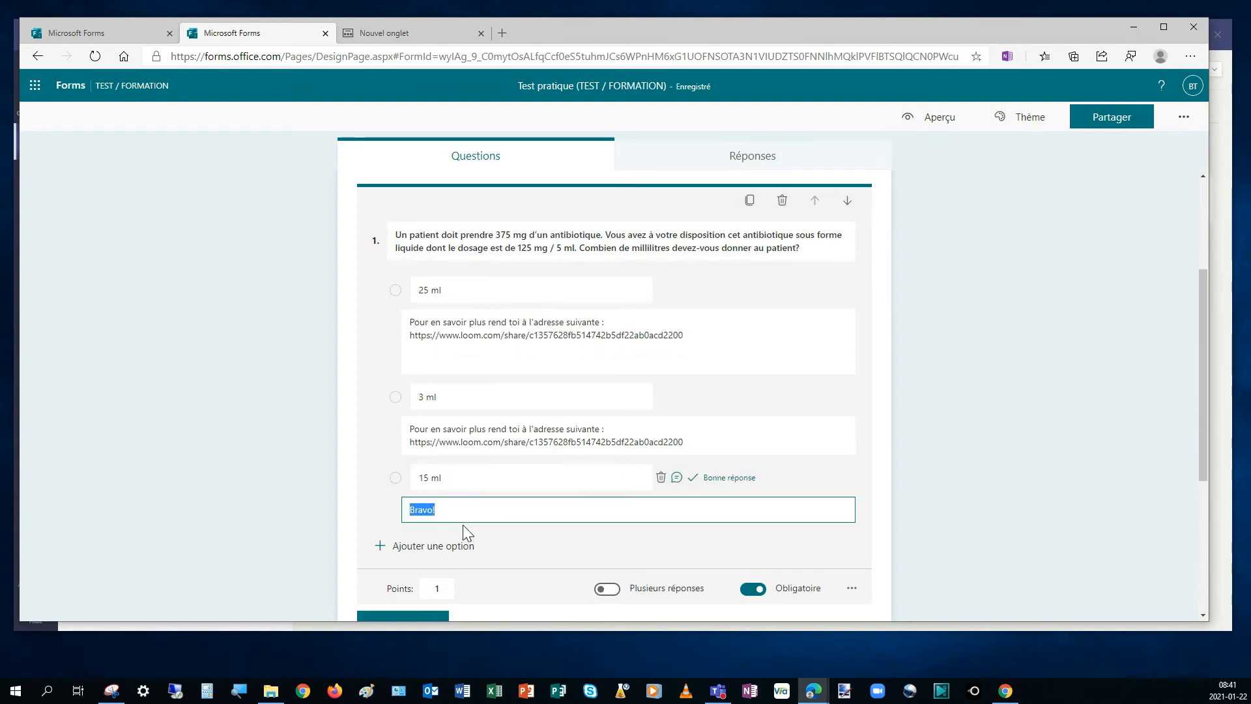
- Open question 2, with the equation y = 2x + 6, and review its answers and feedback messages
drag(1199, 280, 1198, 303)
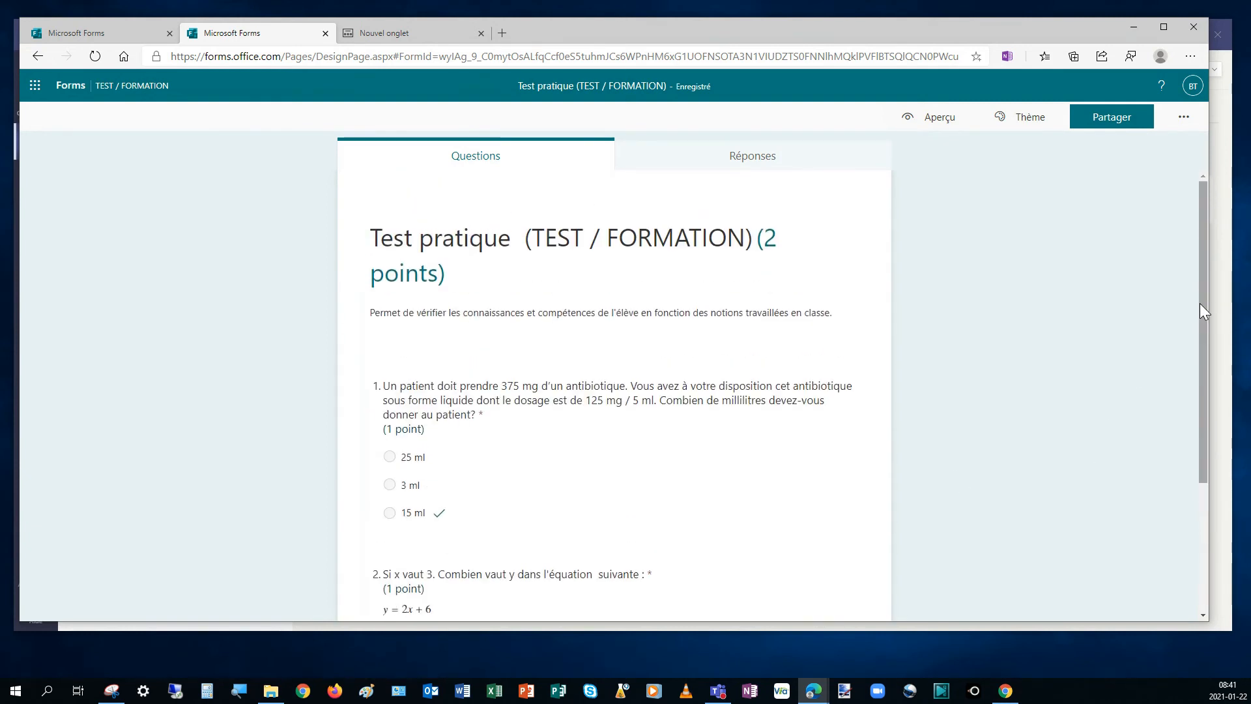
scroll(607, 387, down, 3)
click(559, 463)
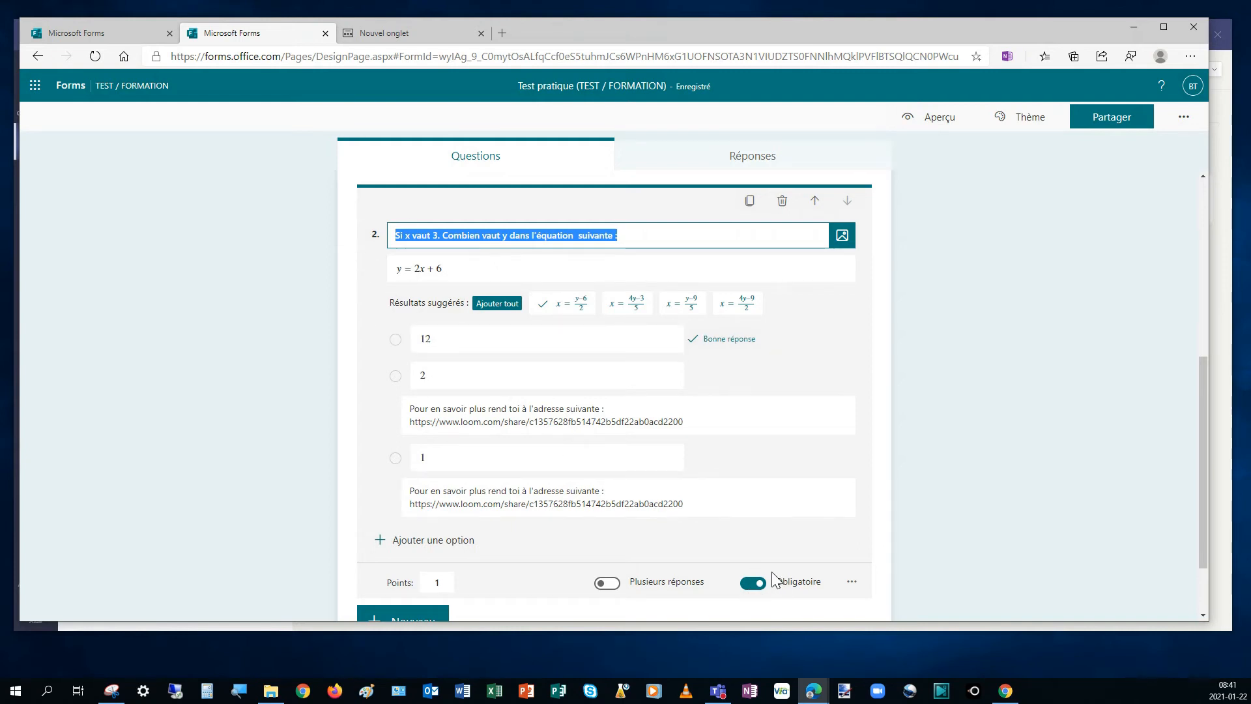
click(1204, 389)
click(722, 442)
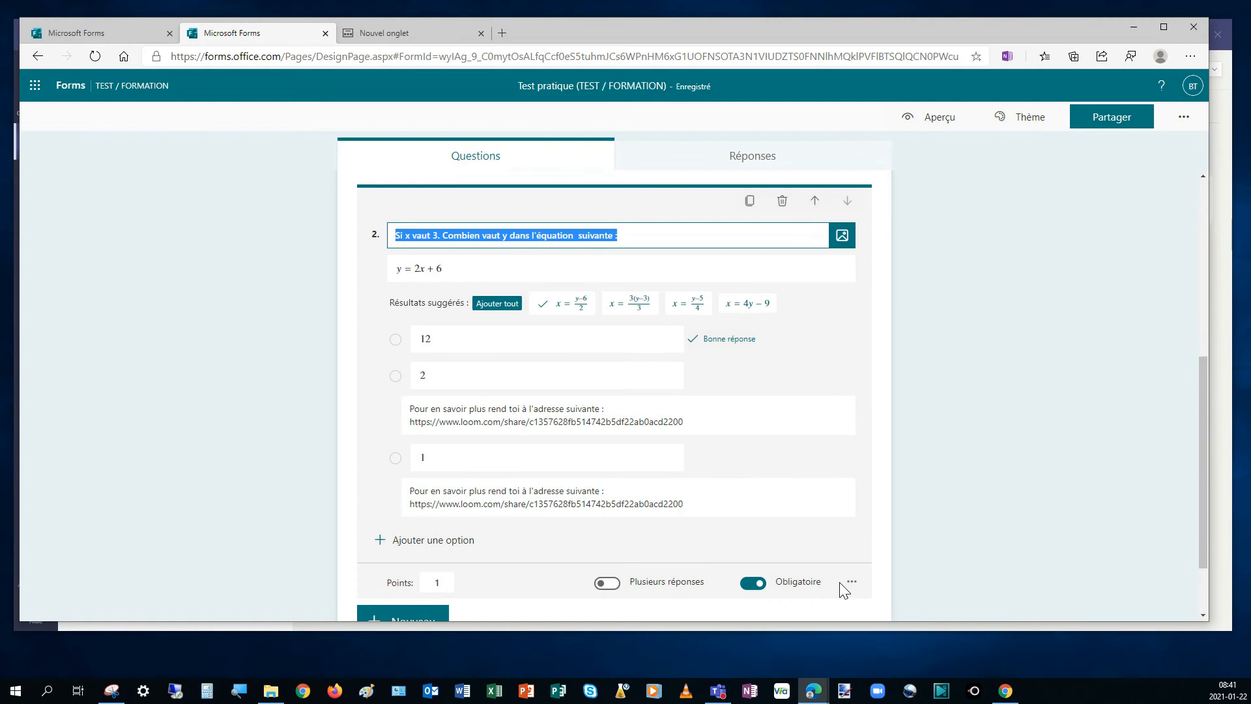
- Look at question 2's additional settings and show its y = 2x + 6 formula in the equation editor
click(852, 583)
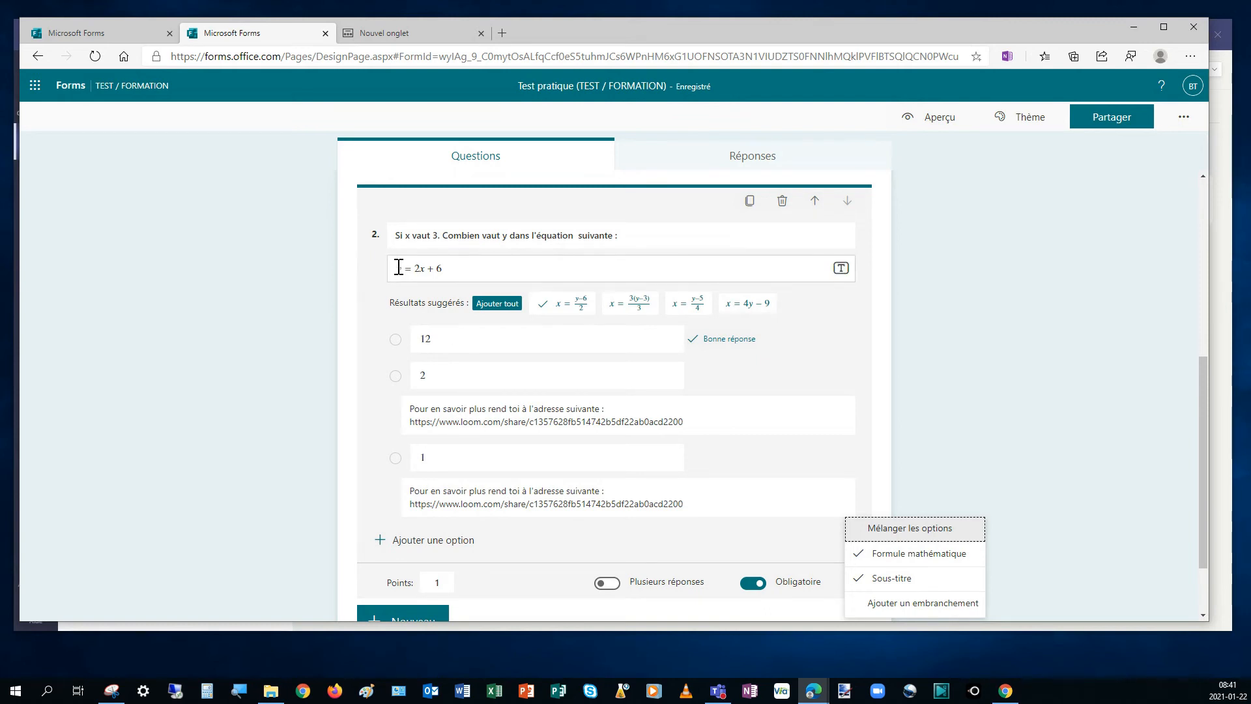
click(429, 268)
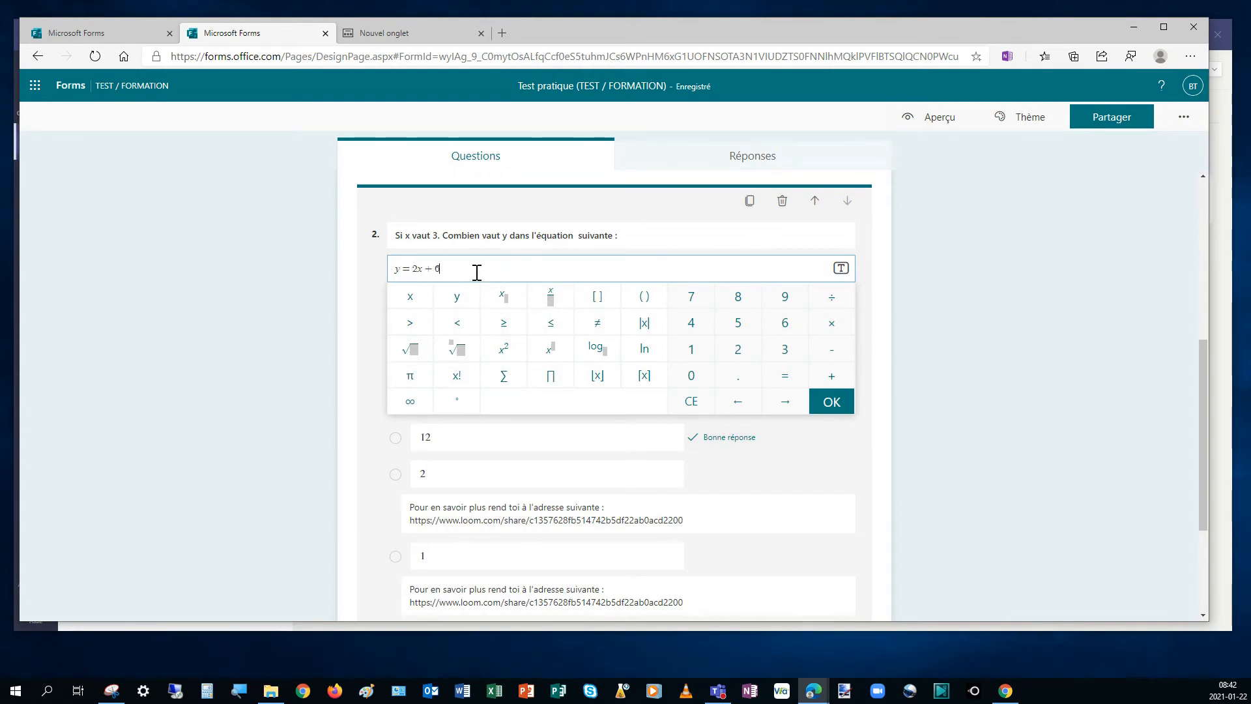
click(823, 407)
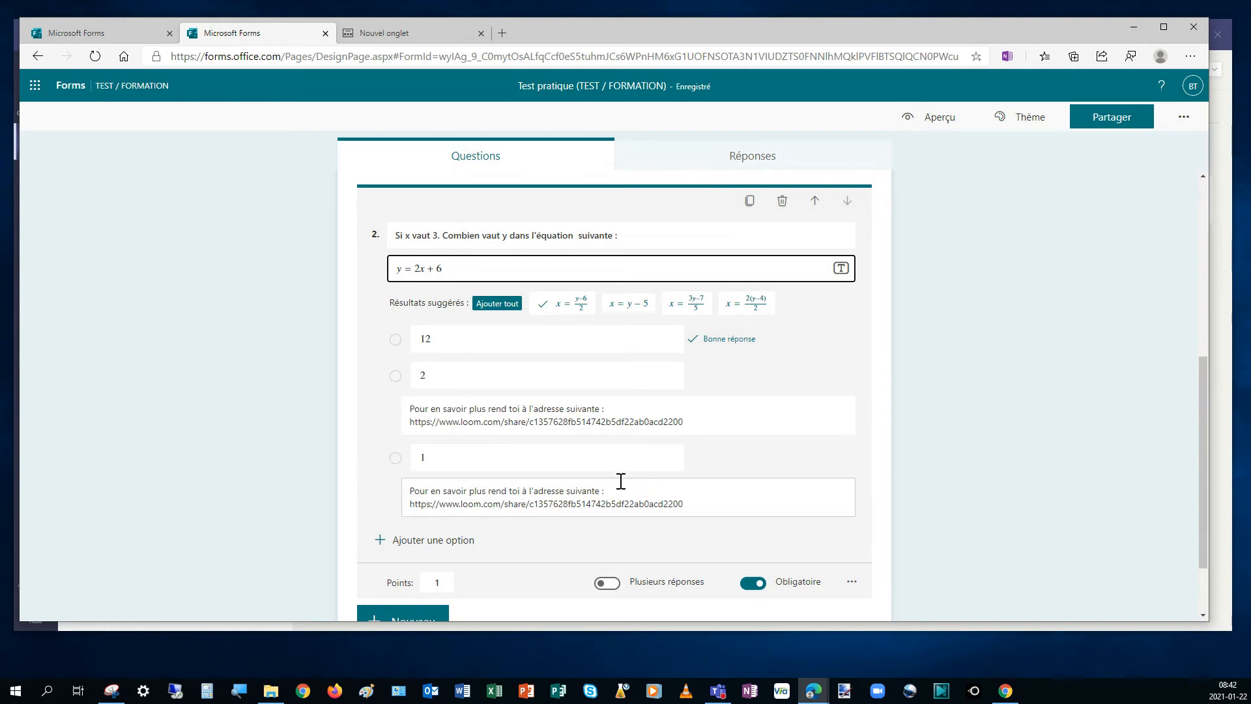
- Examine the feedback message with its Loom link on the answer 2 of the equation question
click(687, 424)
click(469, 421)
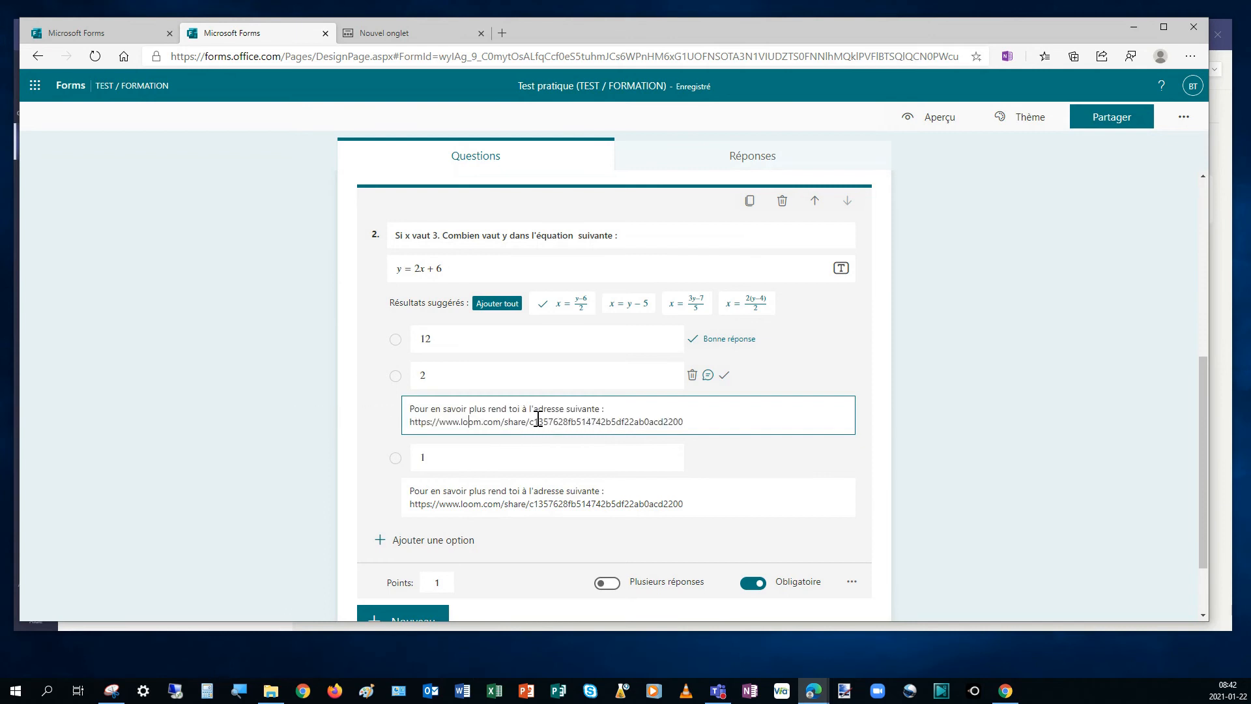
scroll(482, 488, down, 2)
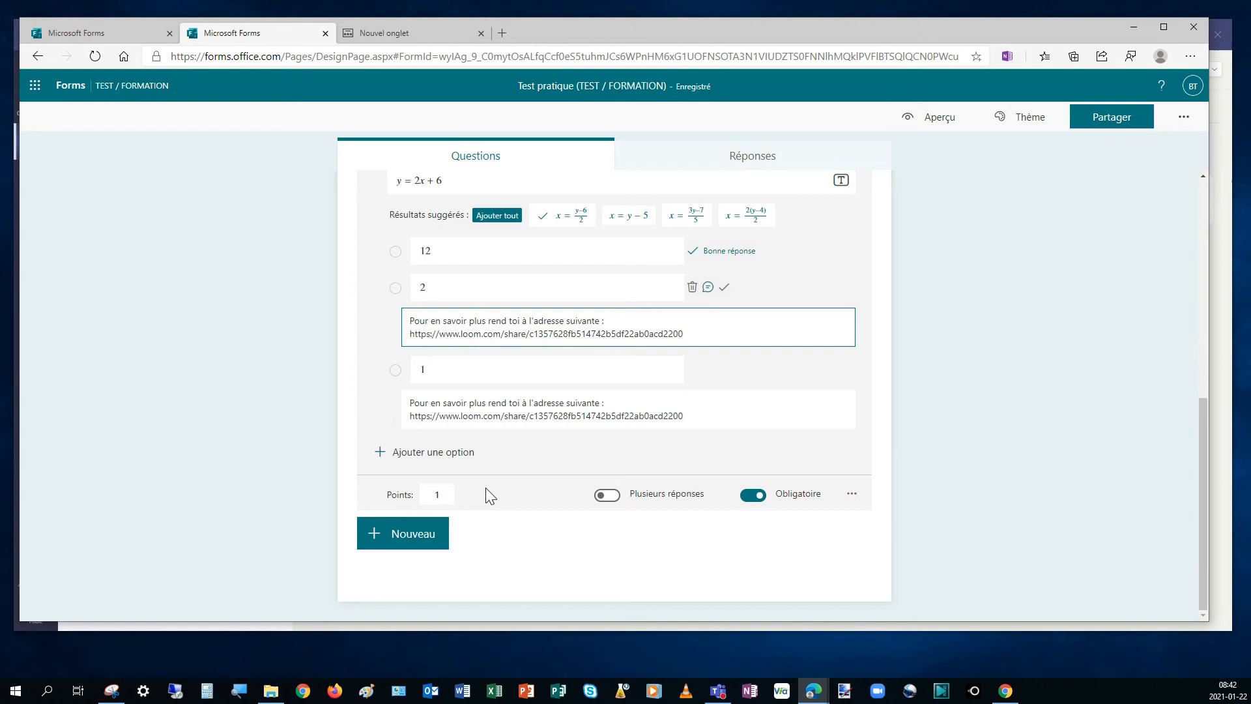
- Preview the quiz as a respondent on a computer and choose 3 ml for the antibiotic question
click(932, 119)
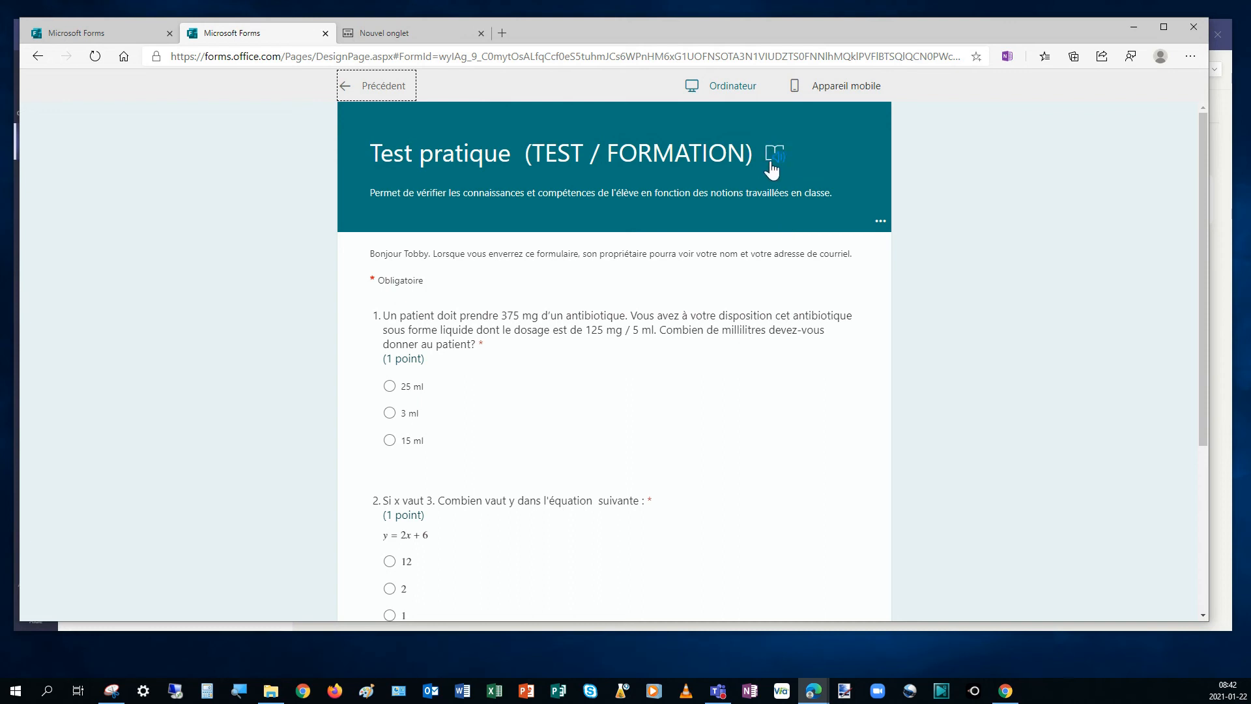
click(880, 222)
click(888, 179)
drag(1202, 137, 1214, 194)
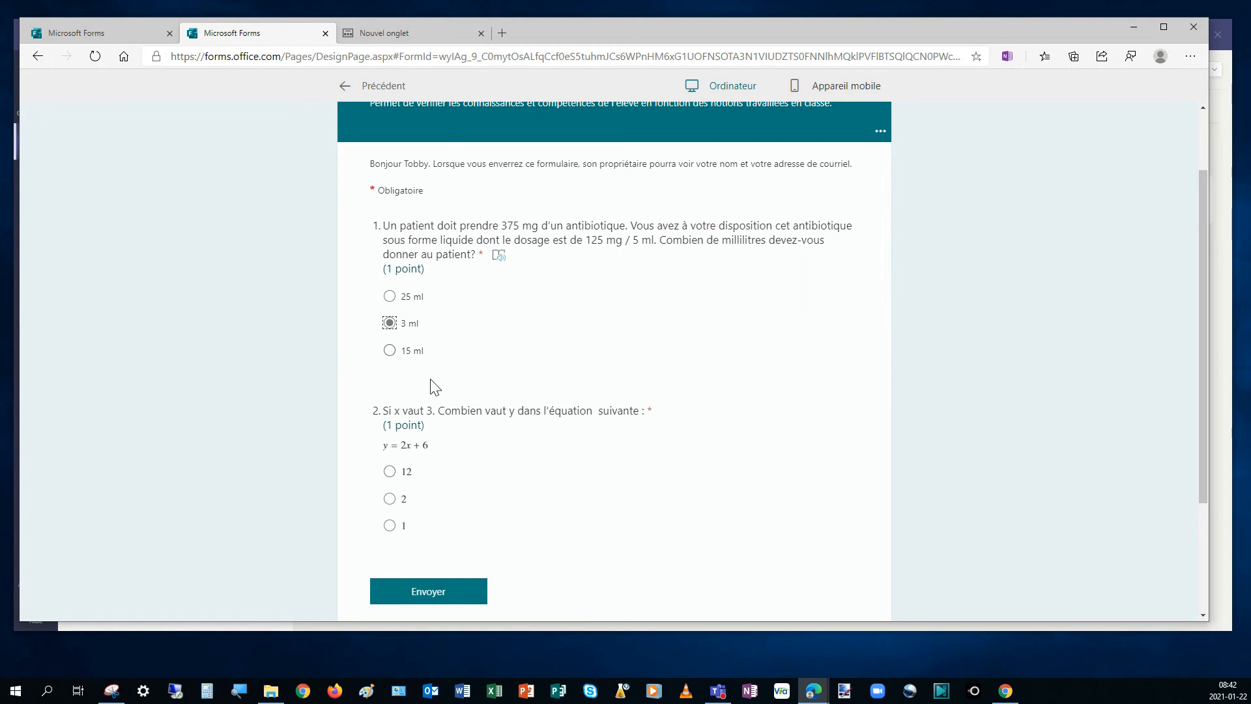
- Choose 12 for the equation question in the preview and try to submit the quiz
click(389, 471)
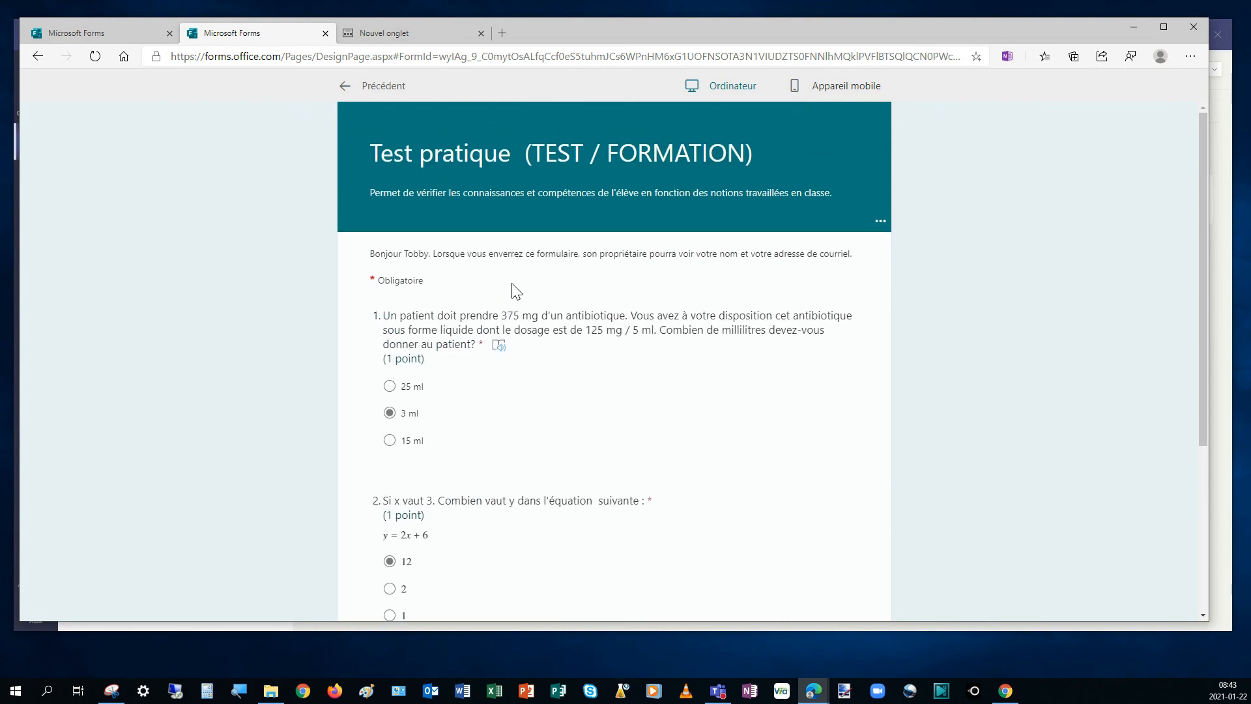
scroll(573, 283, down, 1)
click(422, 431)
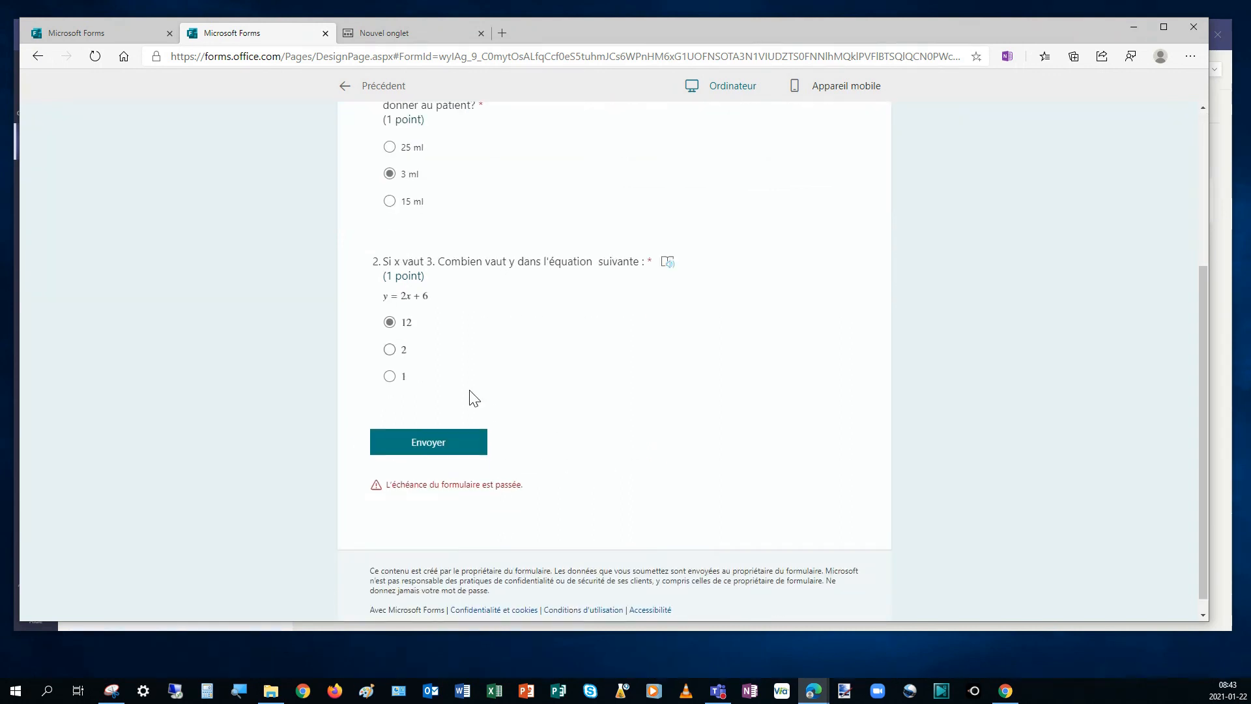
scroll(477, 272, up, 4)
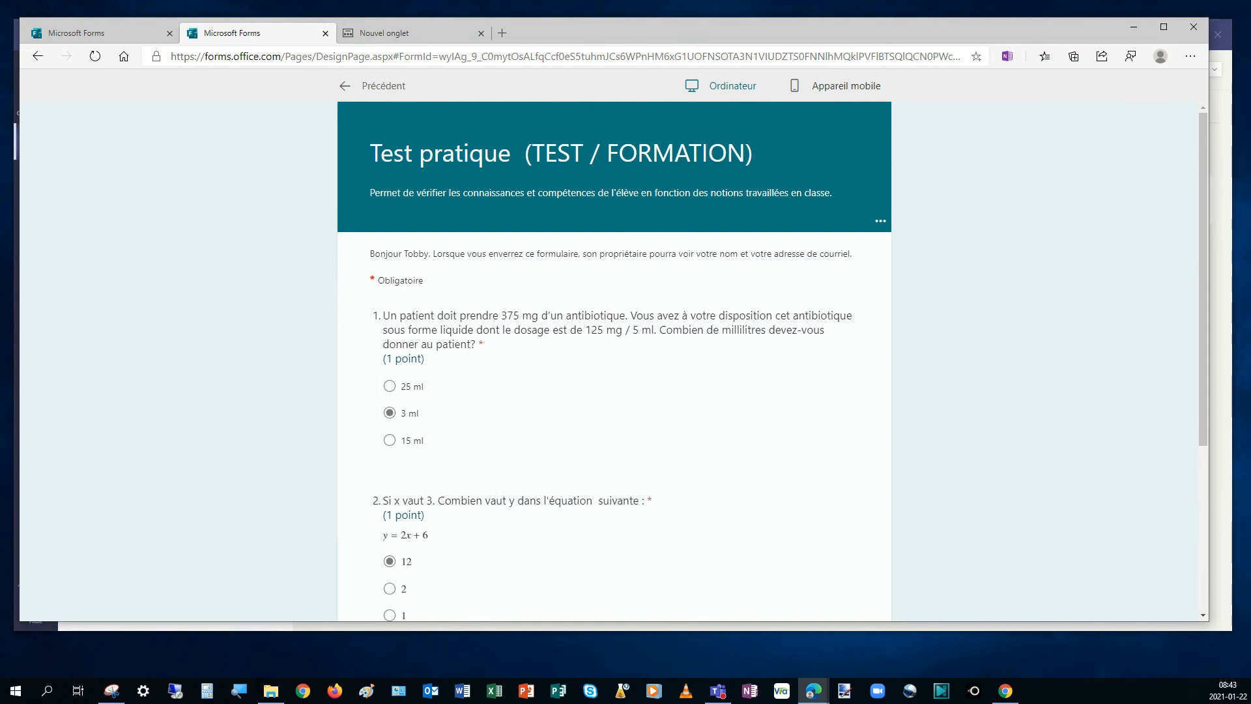
- Leave the preview and look over the quiz's response summary and its question list
click(347, 97)
click(719, 168)
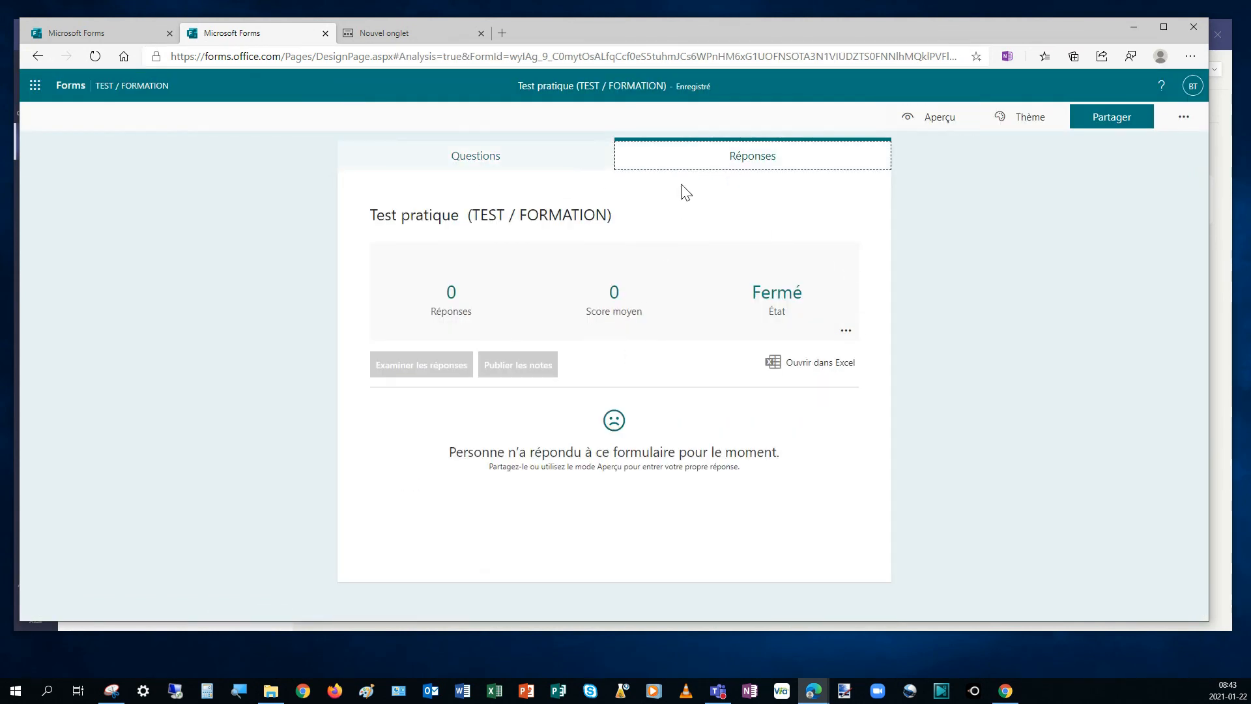
click(479, 157)
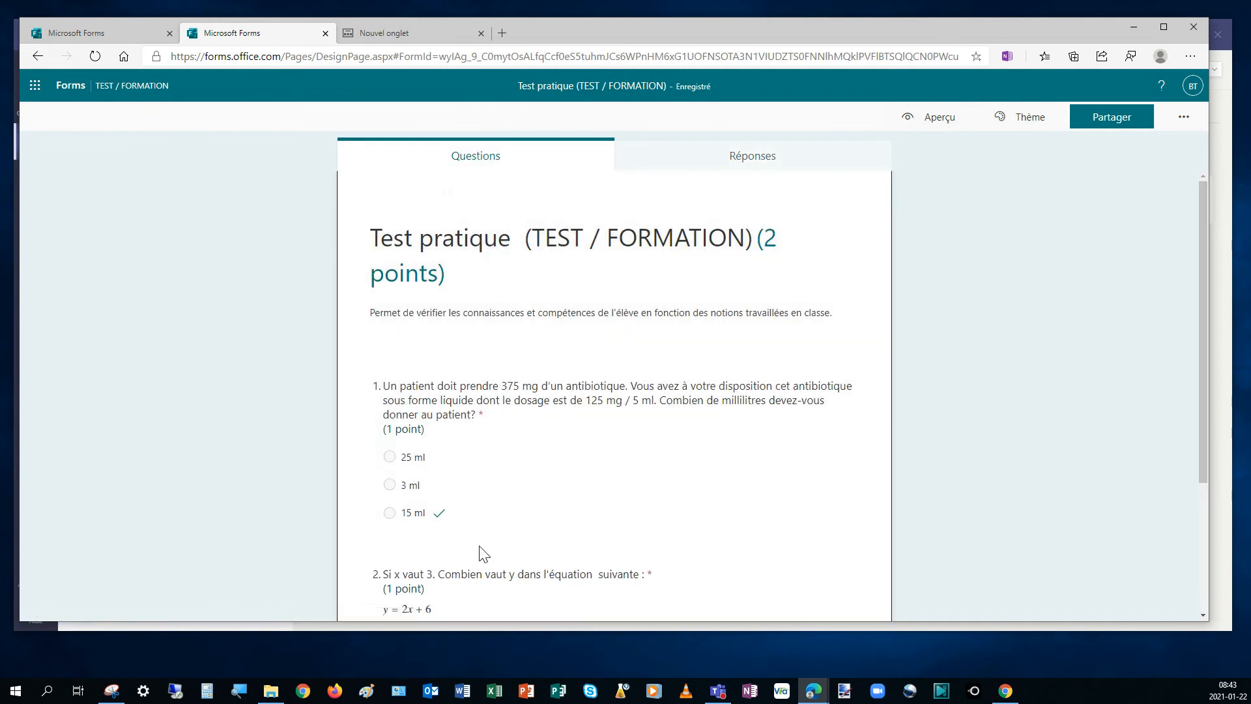
click(699, 160)
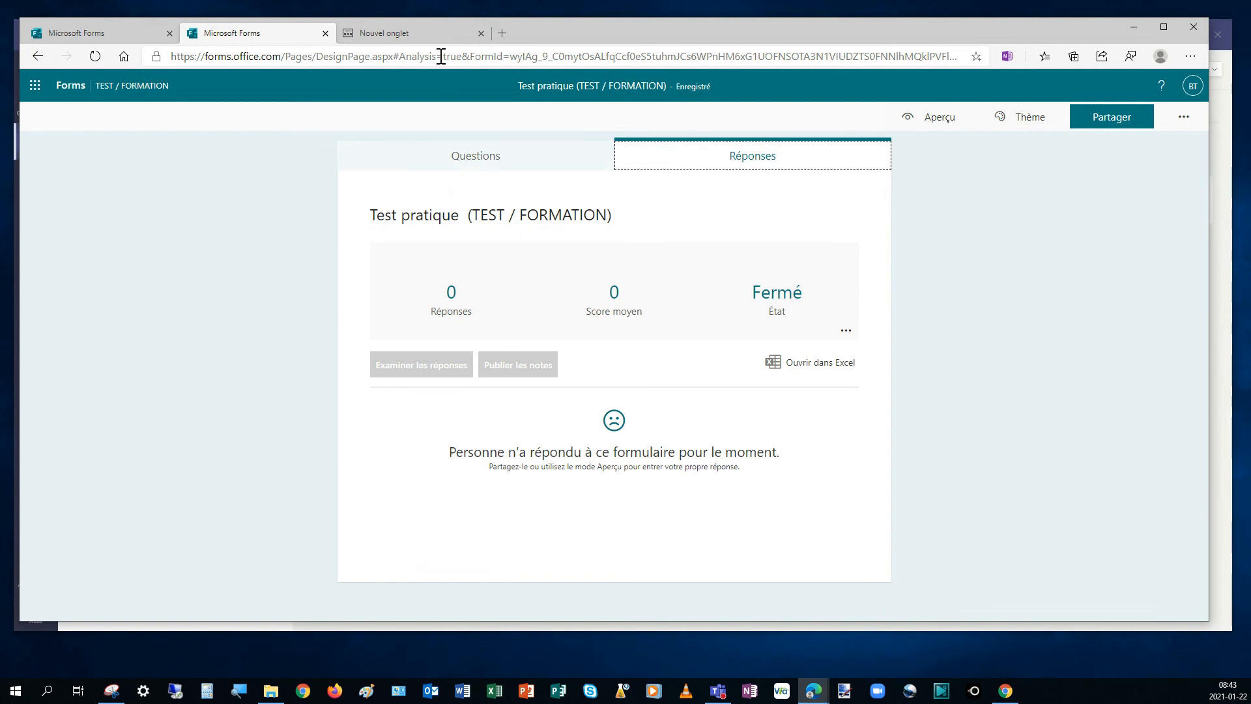
- Uncover Teams to view the class's returned assignments under "Retourné", and bring the quiz window back
drag(565, 26, 0, 85)
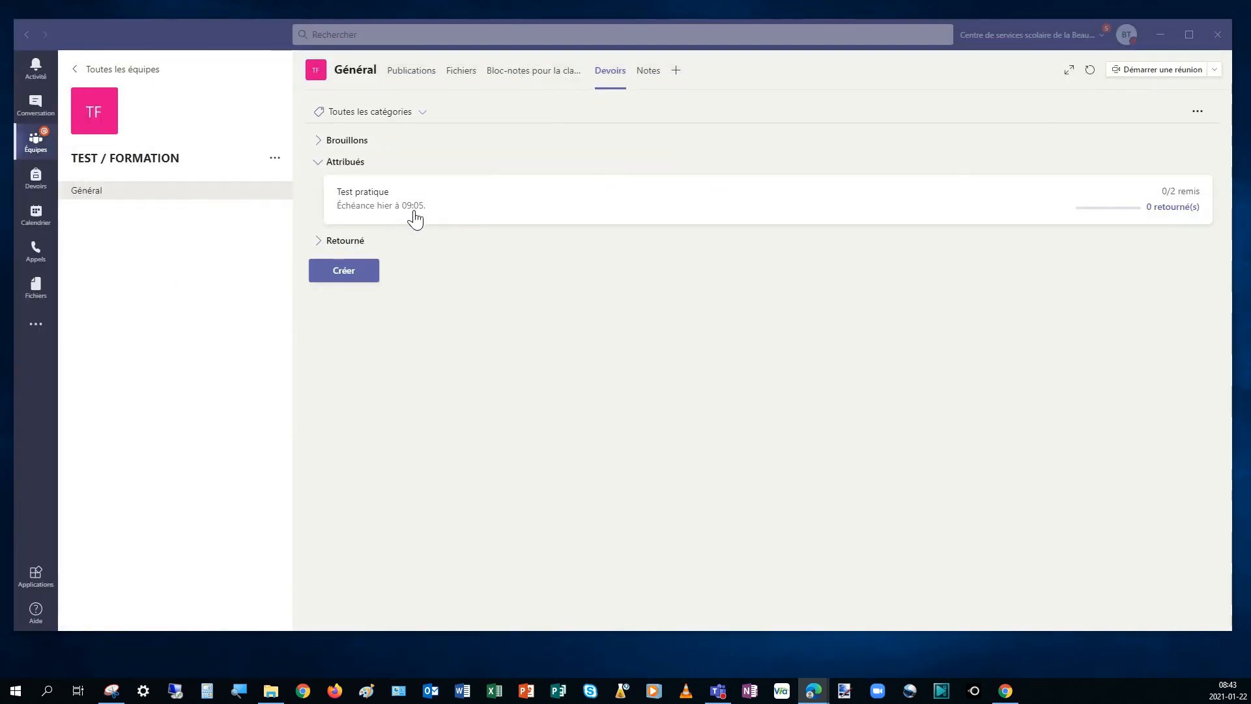
click(356, 251)
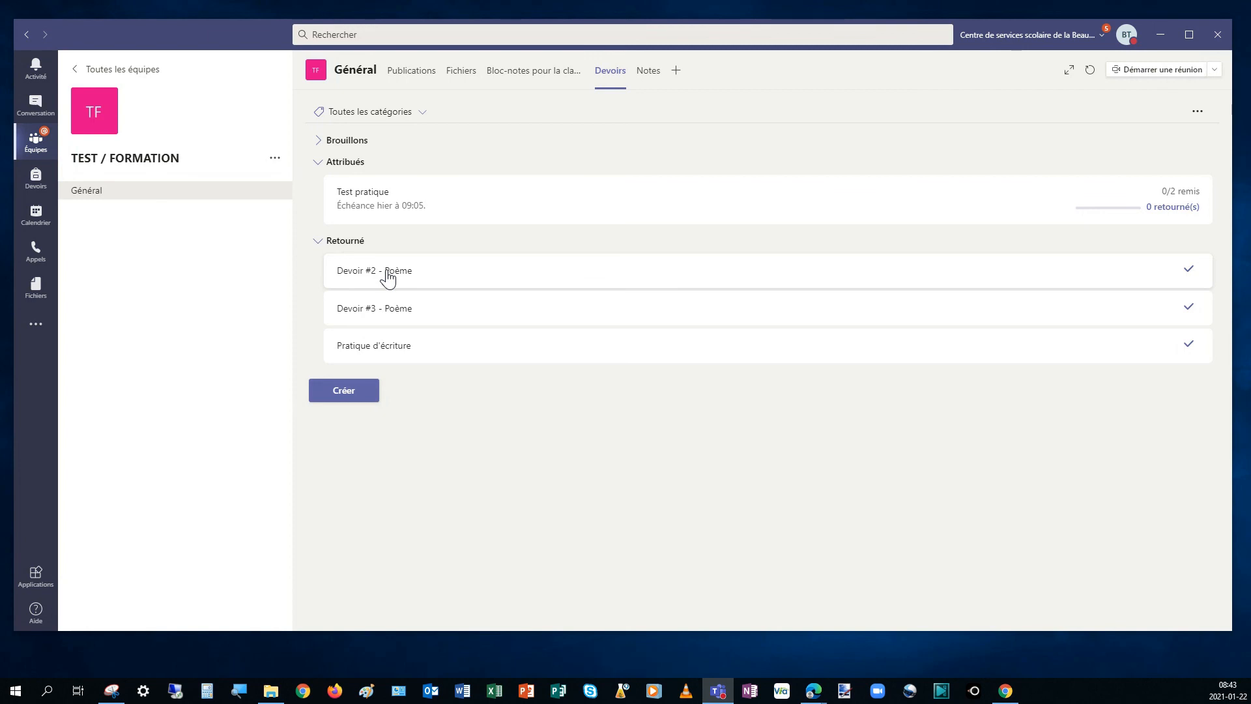
drag(0, 72, 600, 35)
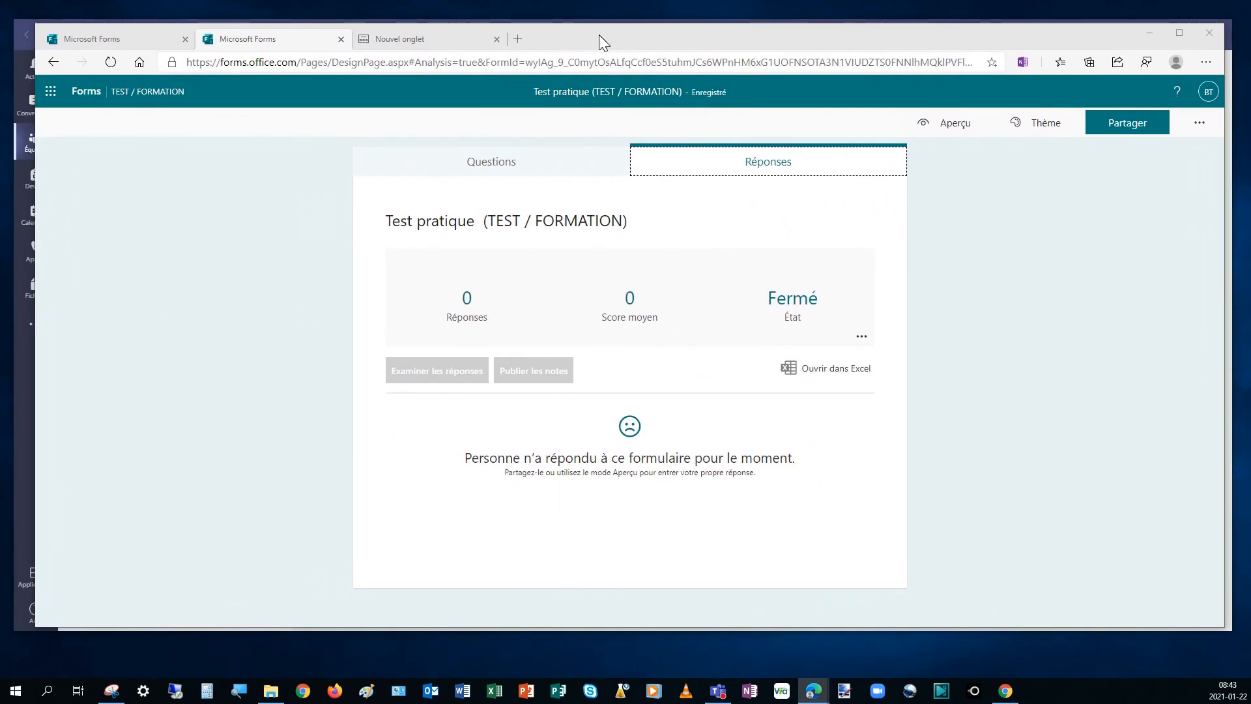